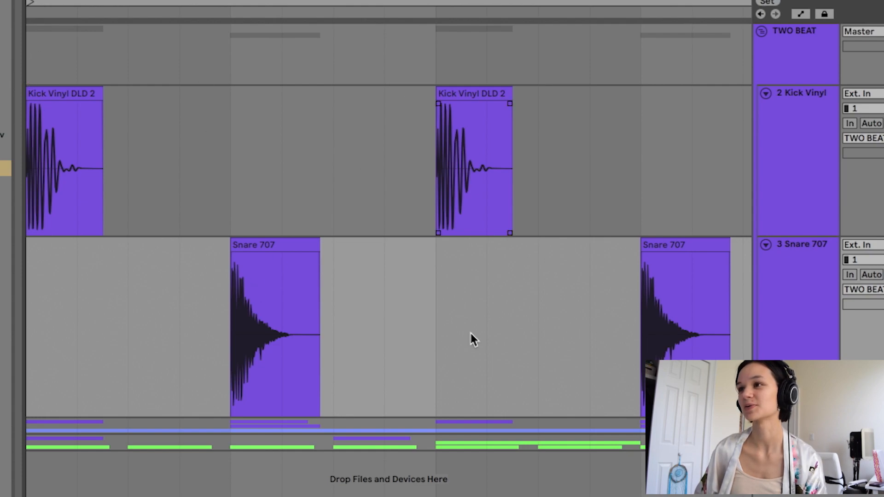
- Step through the beat and eighth-note grid positions across the bar on the TWO BEAT group's Kick Vinyl track
{"action": "key", "text": "minus"}
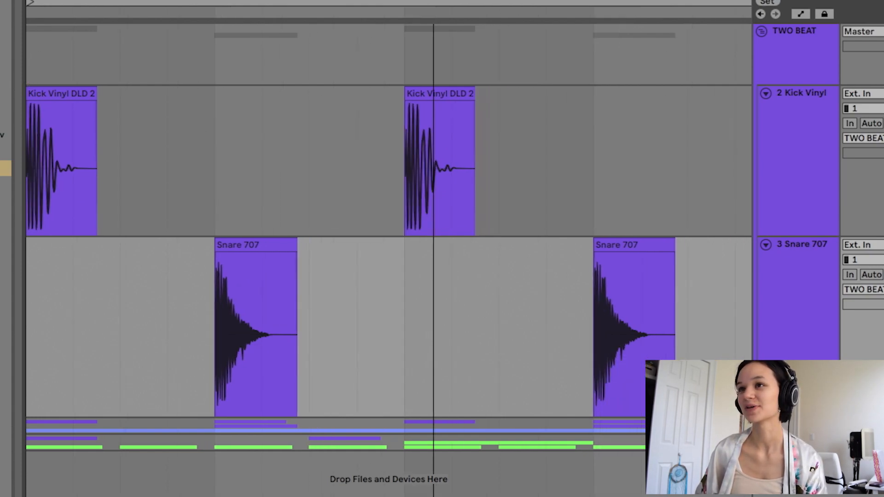
{"action": "left_click", "coordinate": [73, 177]}
{"action": "left_click", "coordinate": [123, 187]}
{"action": "left_click", "coordinate": [158, 179]}
{"action": "left_click", "coordinate": [229, 178]}
{"action": "left_click", "coordinate": [261, 176]}
{"action": "left_click", "coordinate": [314, 175]}
{"action": "left_click", "coordinate": [360, 178]}
{"action": "left_click", "coordinate": [410, 183]}
{"action": "left_click", "coordinate": [639, 177]}
{"action": "left_click", "coordinate": [38, 153]}
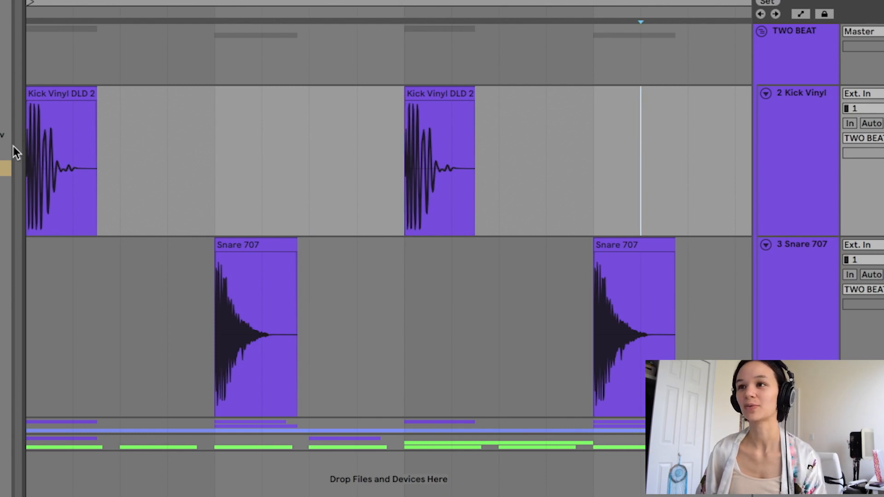
{"action": "left_click", "coordinate": [37, 165]}
{"action": "left_click_drag", "start_coordinate": [199, 165], "coordinate": [22, 167]}
{"action": "left_click_drag", "start_coordinate": [201, 184], "coordinate": [787, 180]}
{"action": "left_click", "coordinate": [175, 184]}
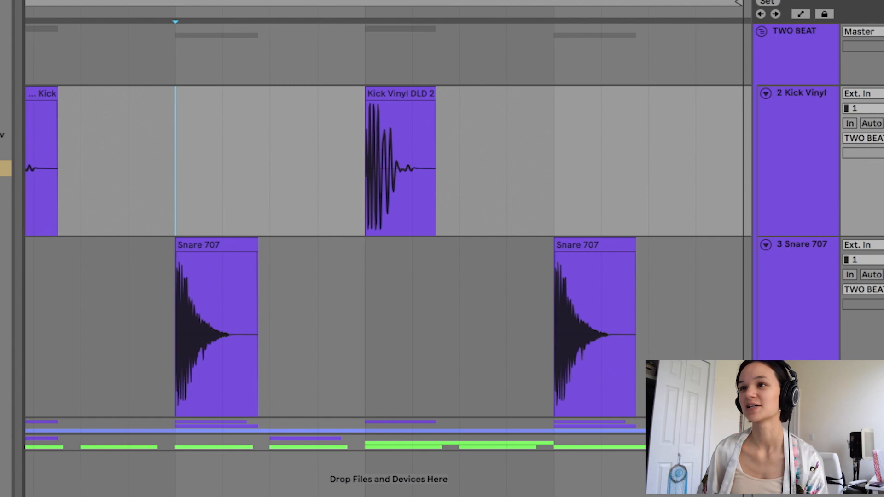
{"action": "key", "text": "space"}
{"action": "key", "text": "space"}
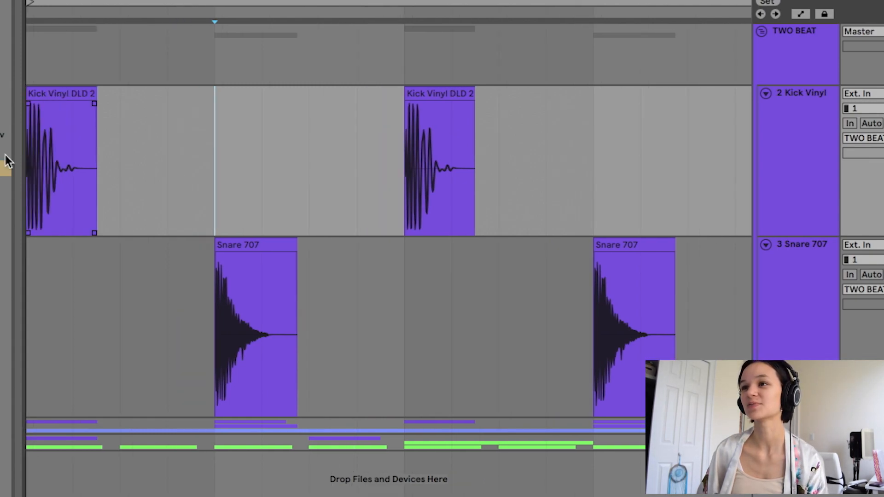
- Delete the Kick Vinyl clip on beat 3 of the TWO BEAT pattern
{"action": "left_click", "coordinate": [398, 164]}
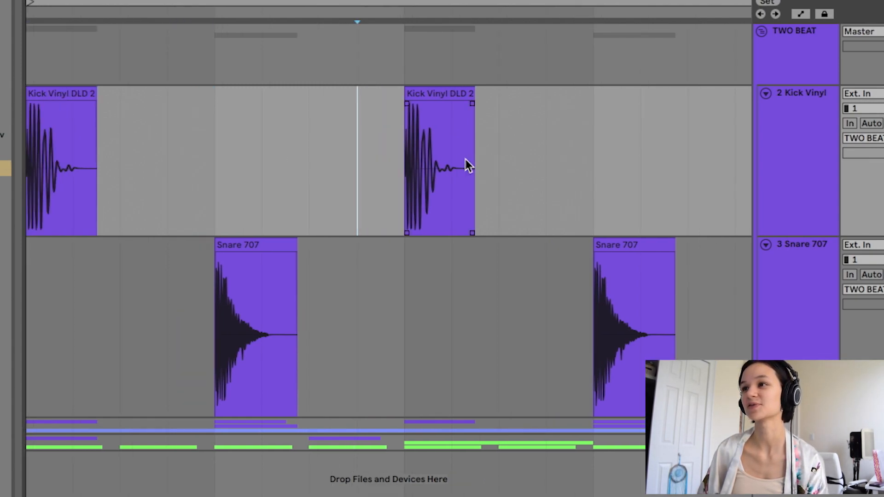
{"action": "left_click_drag", "start_coordinate": [546, 166], "coordinate": [374, 171]}
{"action": "key", "text": "Delete"}
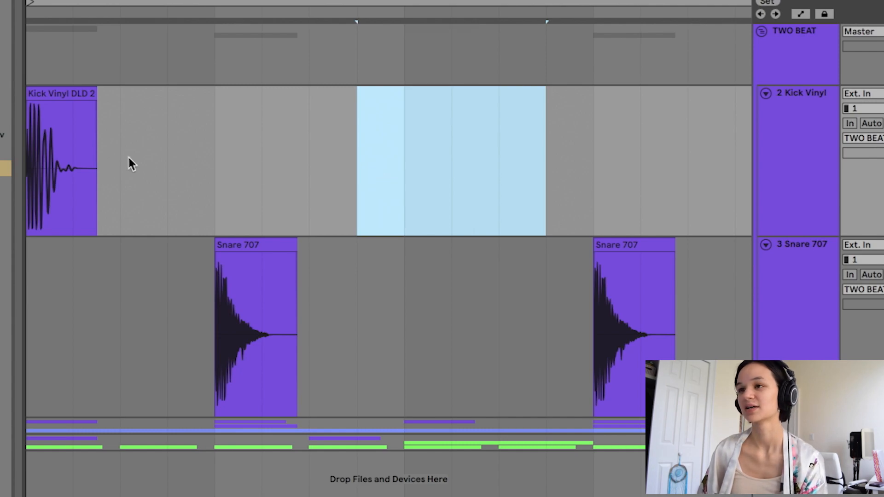
- Copy the first Kick Vinyl clip together with the rest of its beat and paste it on beat 3
{"action": "left_click", "coordinate": [59, 161]}
{"action": "left_click_drag", "start_coordinate": [40, 175], "coordinate": [228, 184]}
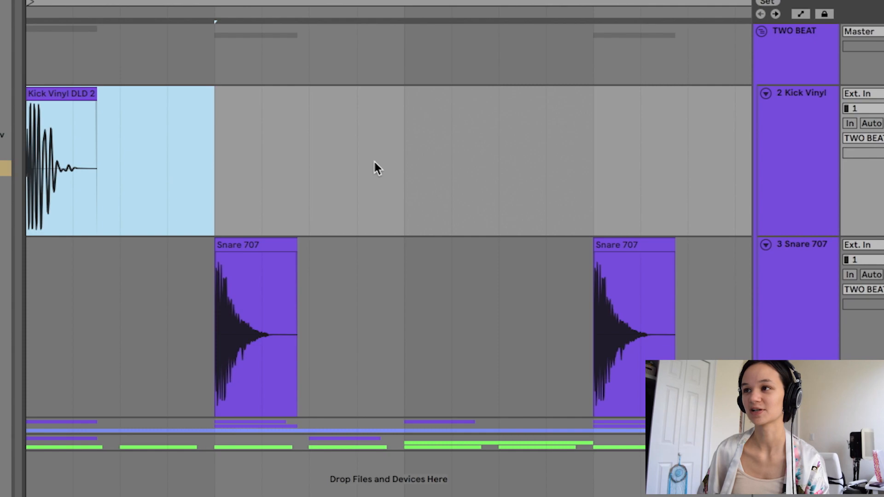
{"action": "left_click", "coordinate": [415, 175]}
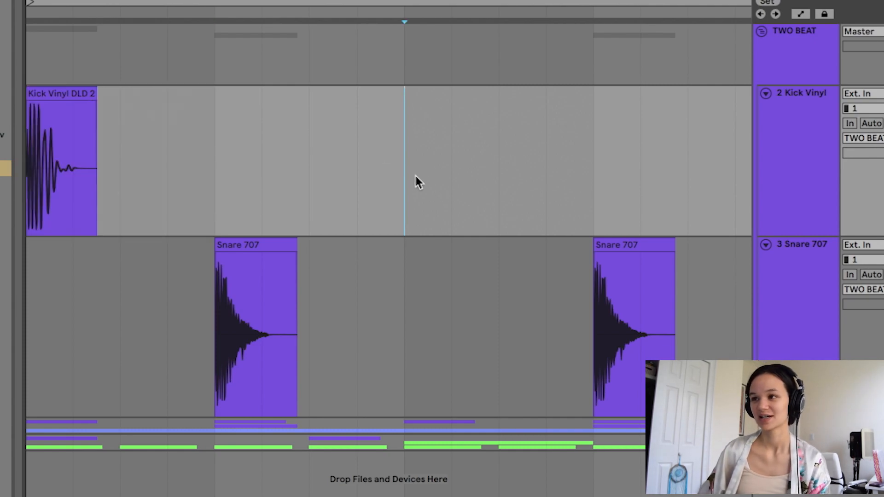
{"action": "key", "text": "ctrl+v"}
{"action": "left_click", "coordinate": [27, 182]}
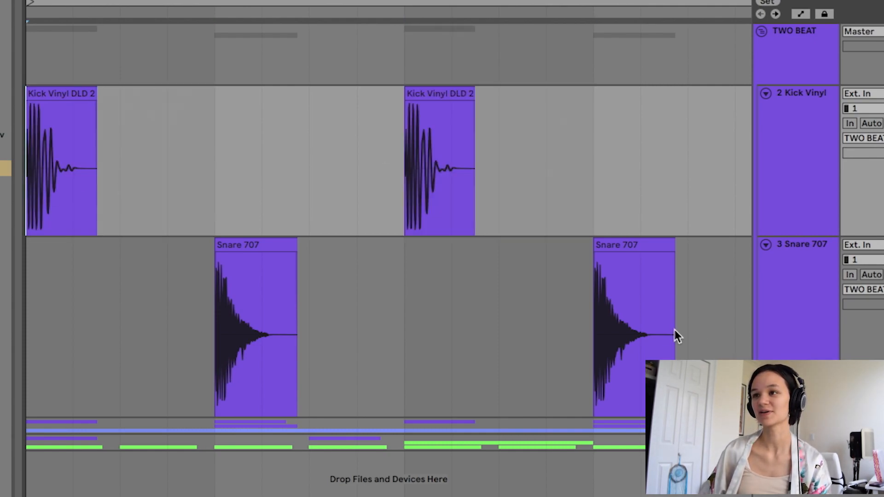
- Delete the Snare 707 clip on beat 4 of the TWO BEAT pattern
{"action": "left_click_drag", "start_coordinate": [735, 336], "coordinate": [374, 339]}
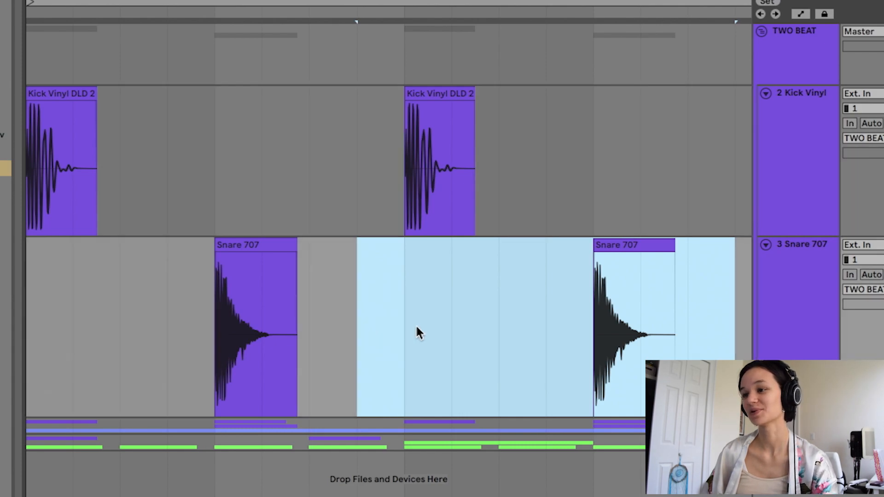
{"action": "key", "text": "Delete"}
{"action": "left_click", "coordinate": [41, 324]}
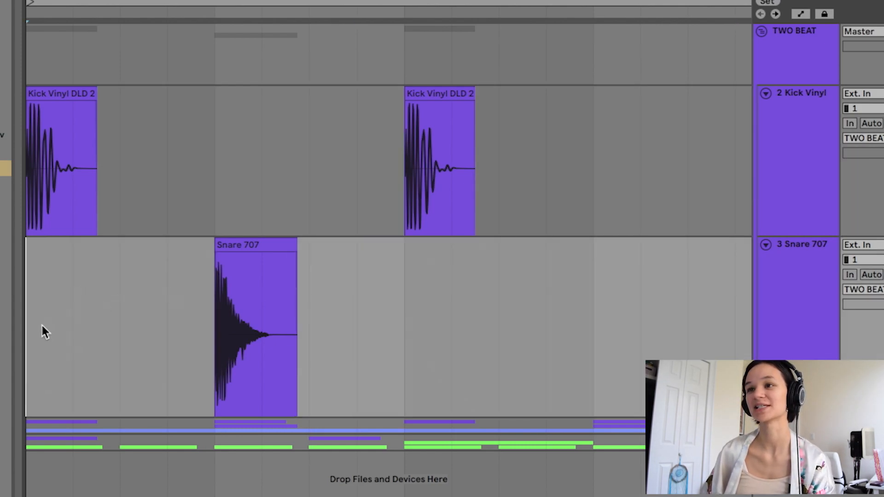
{"action": "left_click", "coordinate": [688, 318]}
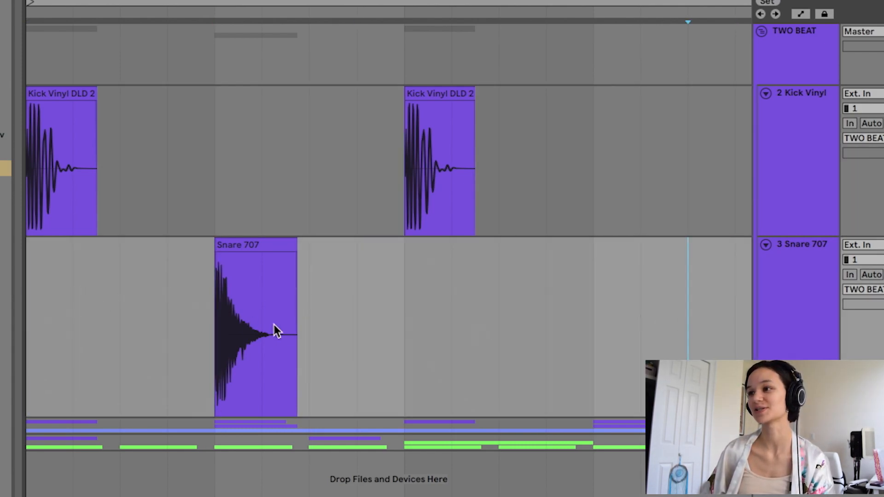
- Copy the Snare 707 clip on beat 2 with the rest of its beat and paste it on beat 4
{"action": "left_click", "coordinate": [38, 194]}
{"action": "left_click", "coordinate": [224, 314]}
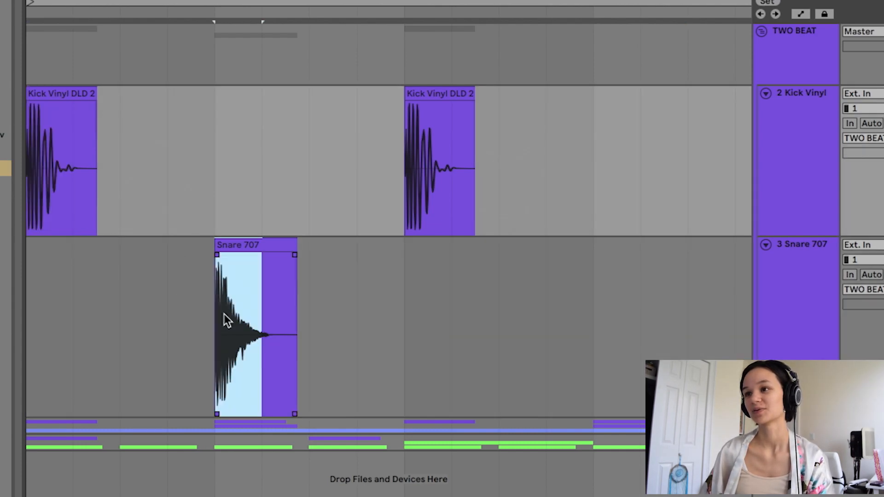
{"action": "left_click_drag", "start_coordinate": [216, 316], "coordinate": [401, 314]}
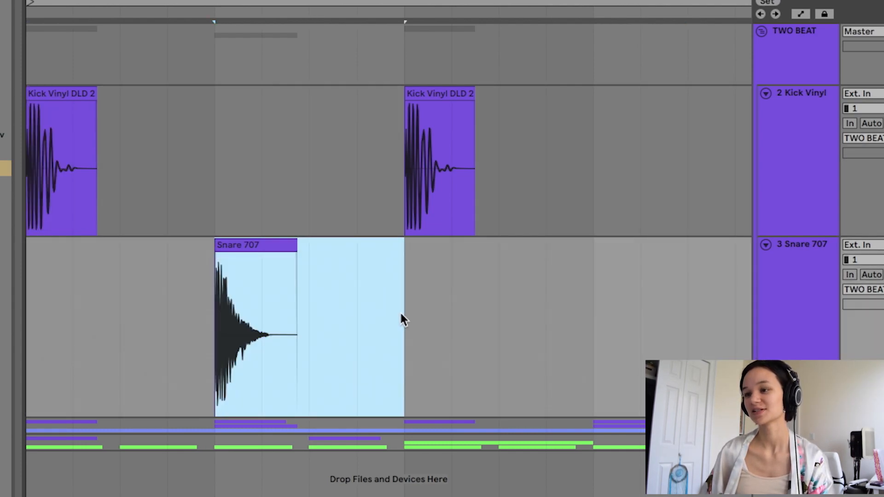
{"action": "left_click", "coordinate": [580, 320]}
{"action": "left_click", "coordinate": [586, 322]}
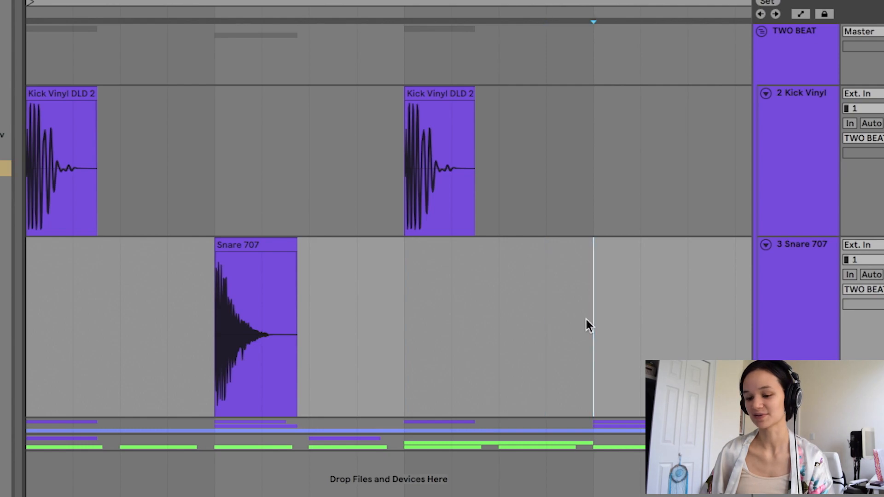
{"action": "key", "text": "ctrl+v"}
- Step through the alternating kick and snare hits of the TWO BEAT pattern and play it from the start
{"action": "left_click", "coordinate": [49, 200]}
{"action": "left_click", "coordinate": [277, 297]}
{"action": "left_click", "coordinate": [425, 198]}
{"action": "left_click", "coordinate": [599, 292]}
{"action": "key", "text": "Home"}
{"action": "key", "text": "space"}
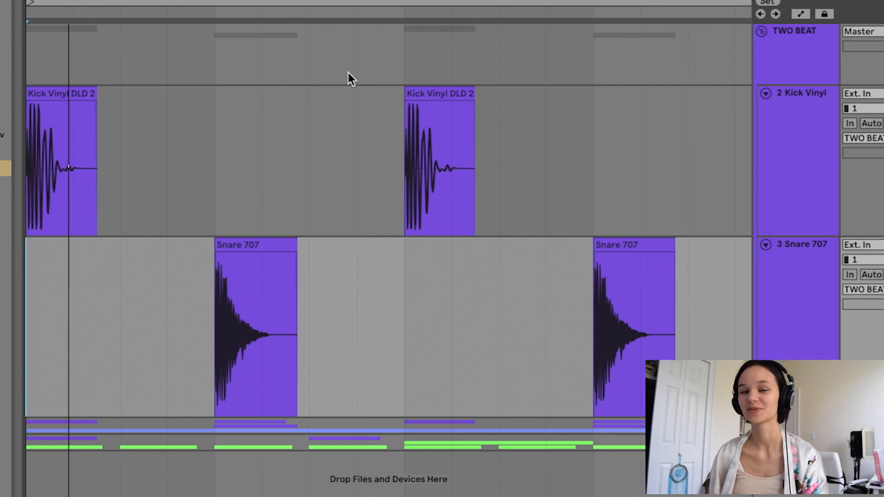
- Collapse the TWO BEAT group and expand the 4 on the floor group
{"action": "left_click", "coordinate": [760, 31]}
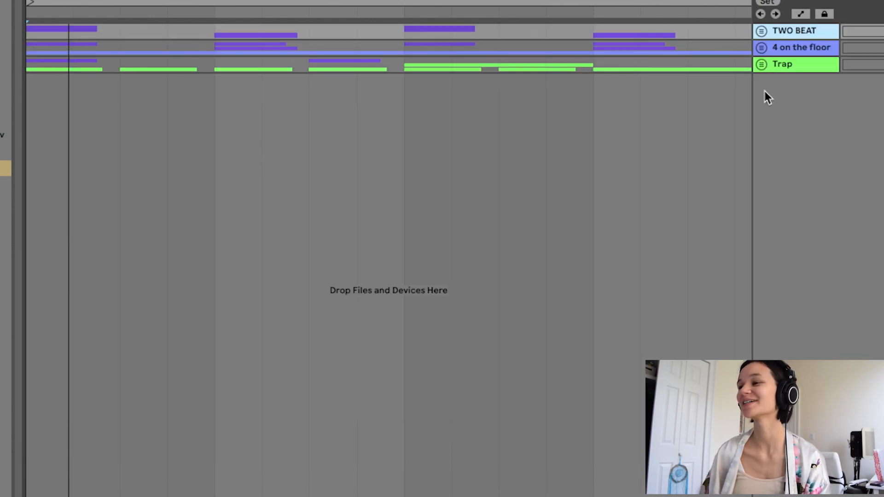
{"action": "left_click", "coordinate": [762, 47]}
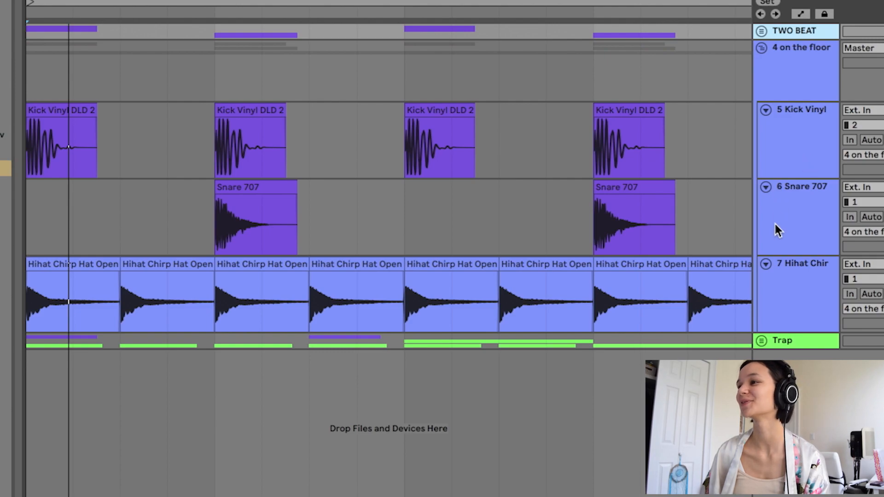
{"action": "left_click", "coordinate": [778, 243]}
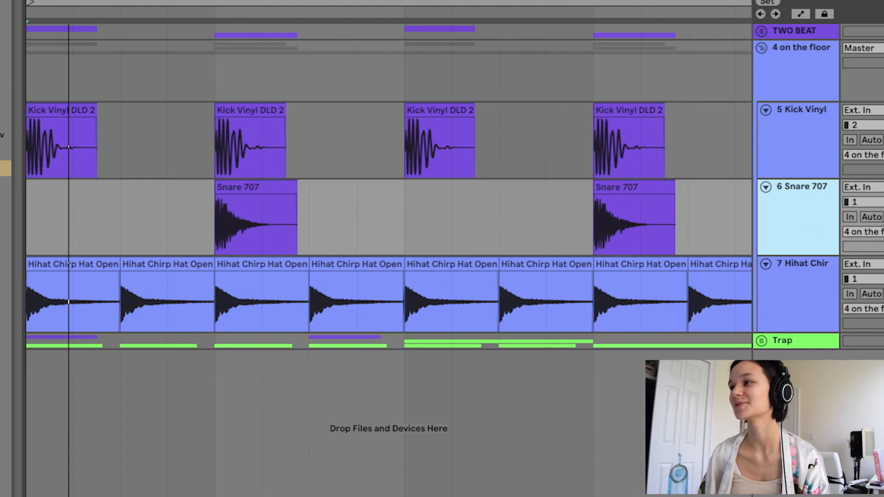
{"action": "left_click", "coordinate": [827, 244]}
{"action": "left_click", "coordinate": [534, 179]}
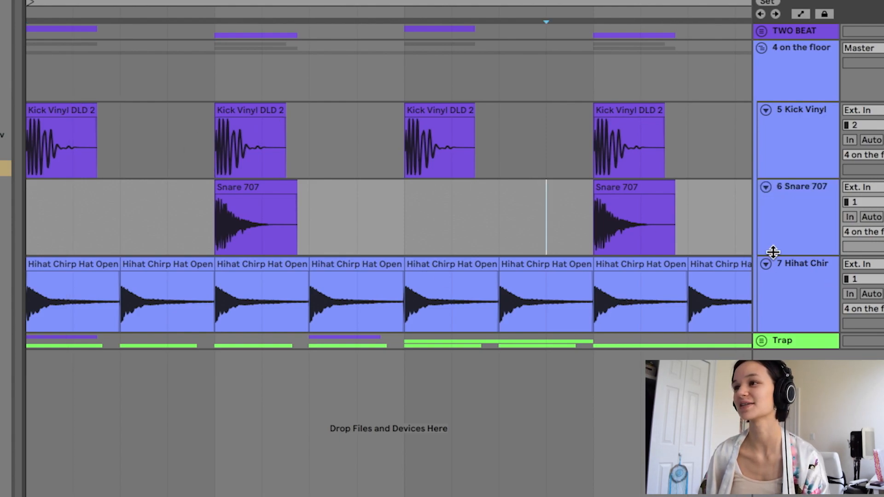
- Fold the hi-hat track in the 4 on the floor group and select its kick and snare tracks in turn
{"action": "left_click", "coordinate": [765, 264]}
{"action": "left_click", "coordinate": [790, 163]}
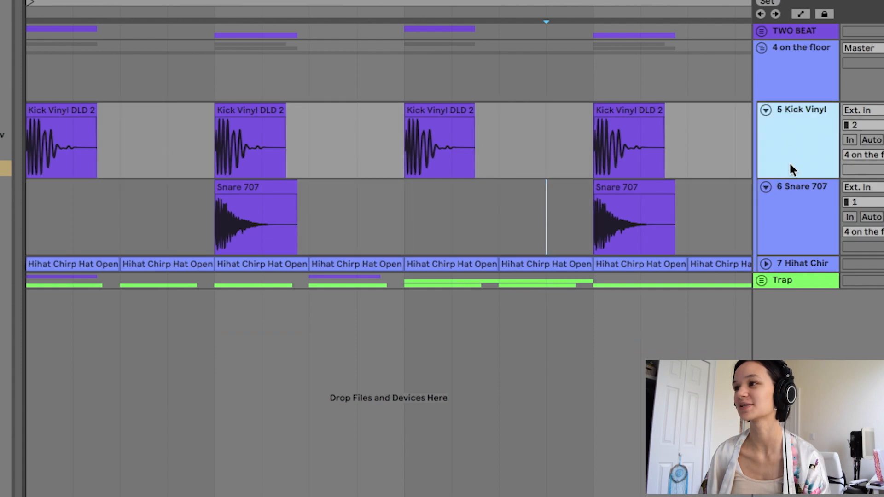
{"action": "left_click", "coordinate": [817, 228]}
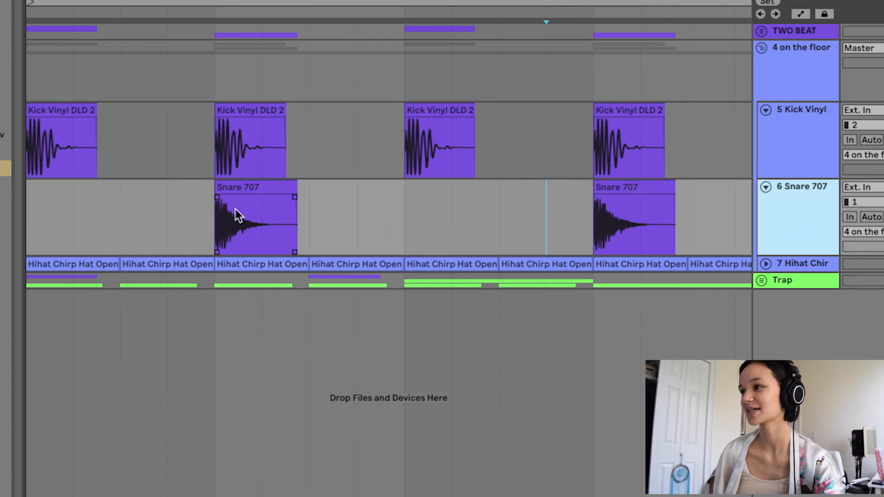
- Delete the Kick Vinyl clips on beats 2 and 4 of the 4 on the floor pattern
{"action": "left_click", "coordinate": [499, 137]}
{"action": "left_click_drag", "start_coordinate": [324, 145], "coordinate": [214, 138]}
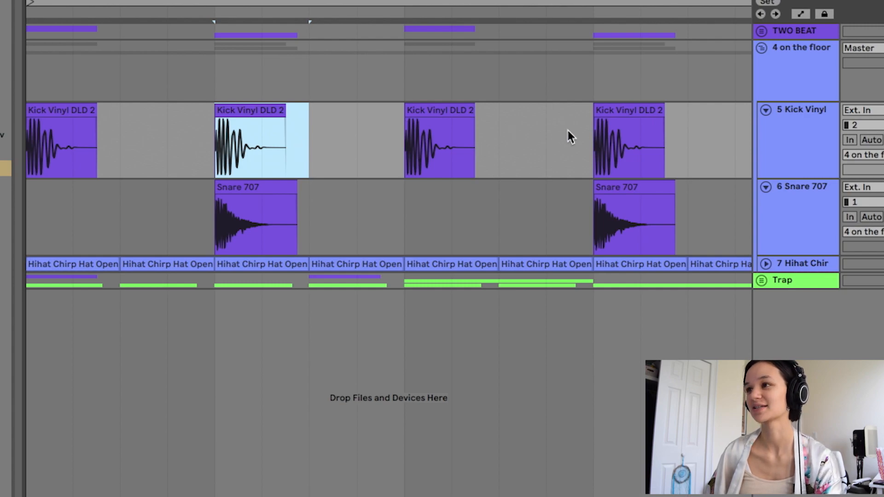
{"action": "key", "text": "Delete"}
{"action": "left_click_drag", "start_coordinate": [594, 135], "coordinate": [691, 132]}
{"action": "key", "text": "Delete"}
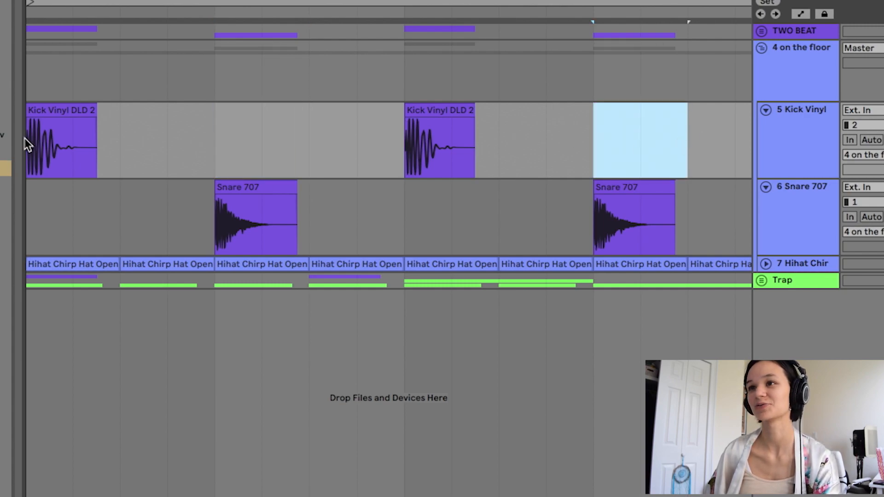
- Copy the first Kick Vinyl clip with the rest of its beat onto beats 2 and 4 of the 4 on the floor pattern
{"action": "left_click", "coordinate": [216, 244]}
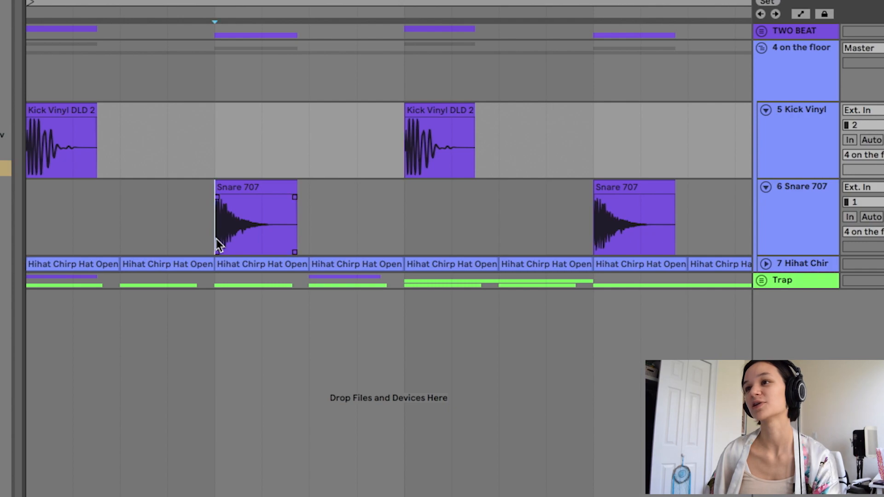
{"action": "left_click", "coordinate": [595, 225]}
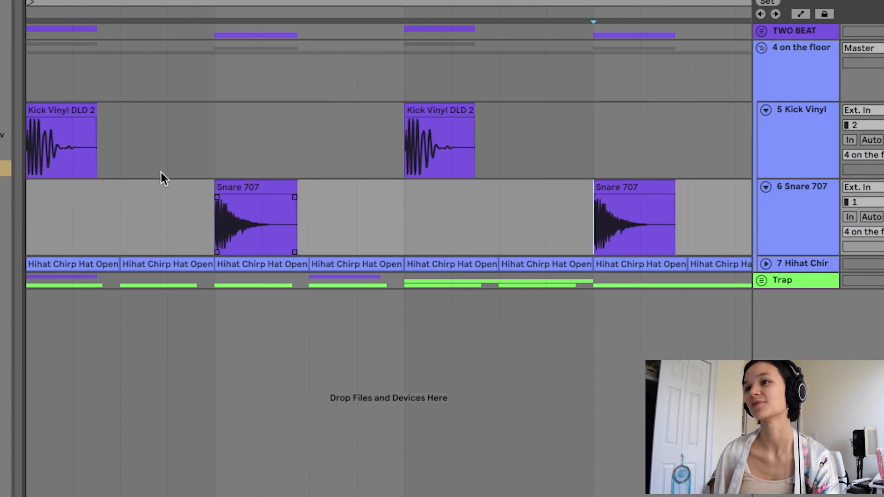
{"action": "left_click_drag", "start_coordinate": [233, 138], "coordinate": [28, 138]}
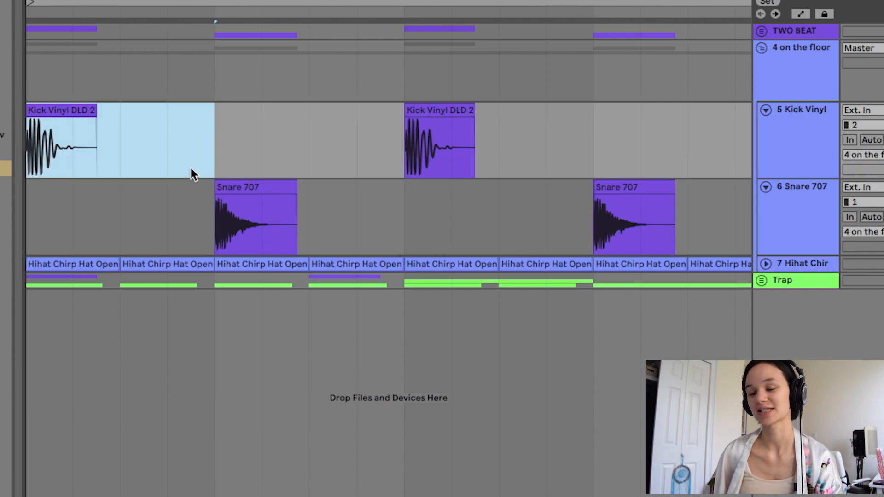
{"action": "key", "text": "ctrl+d"}
{"action": "key", "text": "ctrl+v"}
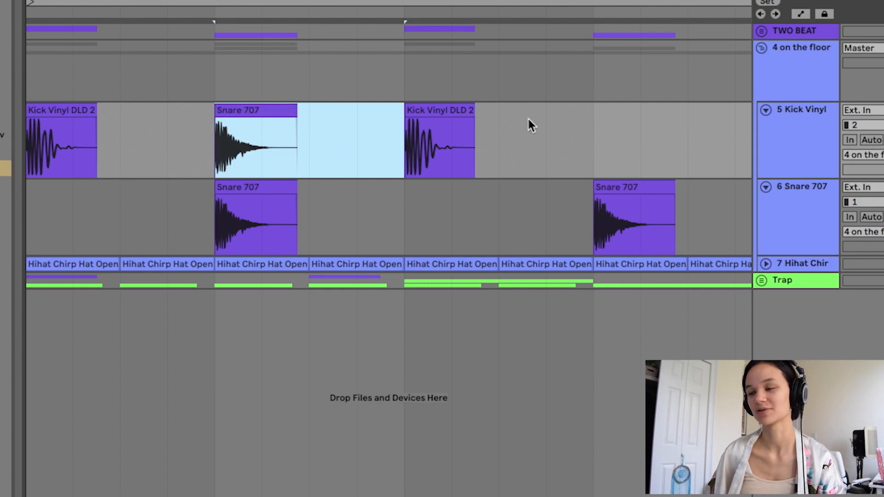
{"action": "key", "text": "ctrl+z"}
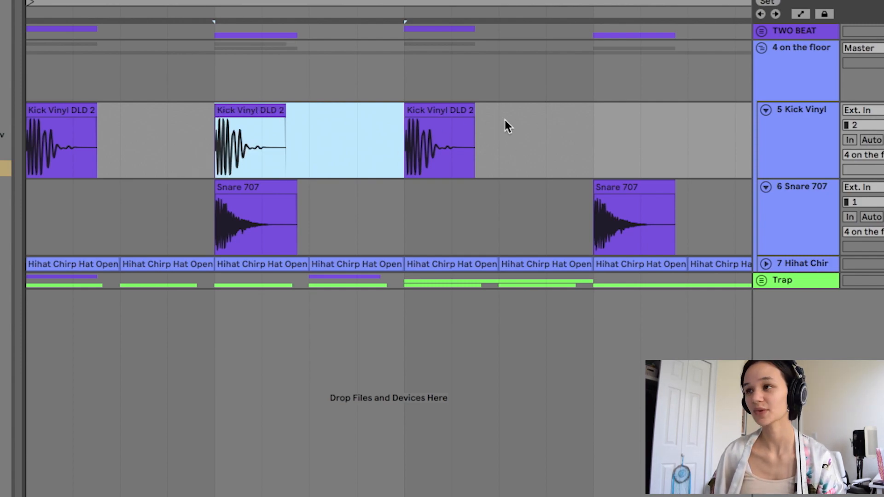
{"action": "left_click", "coordinate": [606, 152]}
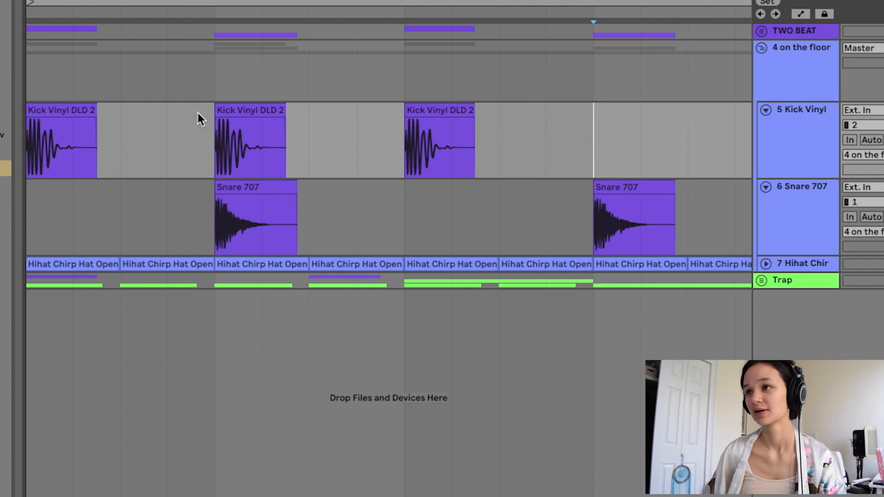
{"action": "key", "text": "ctrl+v"}
- Play the 4 on the floor pattern from the start of the bar
{"action": "left_click", "coordinate": [36, 138]}
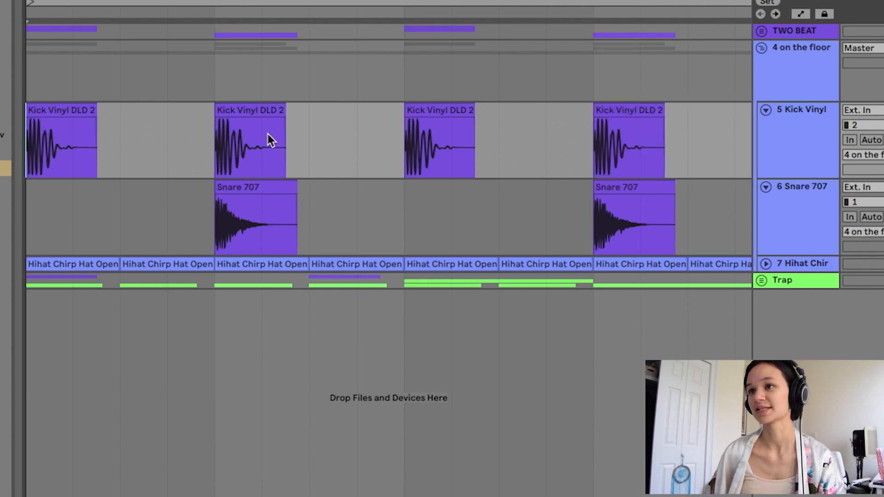
{"action": "key", "text": "space"}
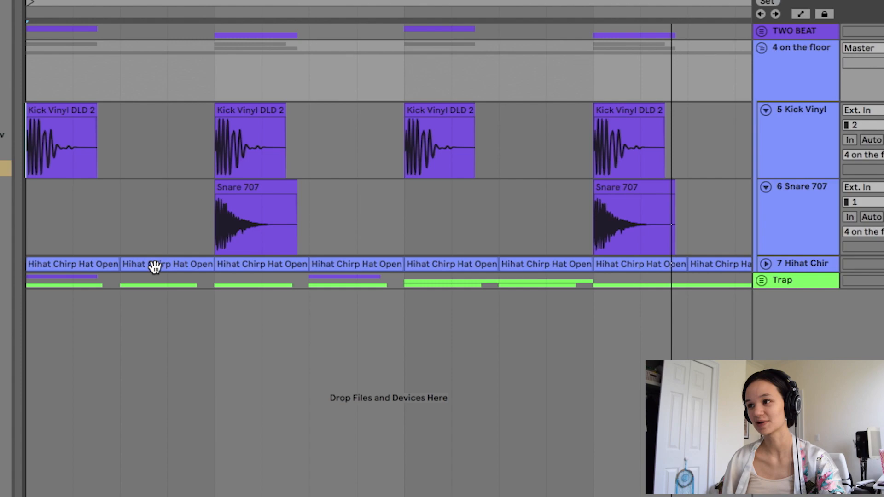
{"action": "left_click", "coordinate": [30, 238]}
{"action": "key", "text": "space"}
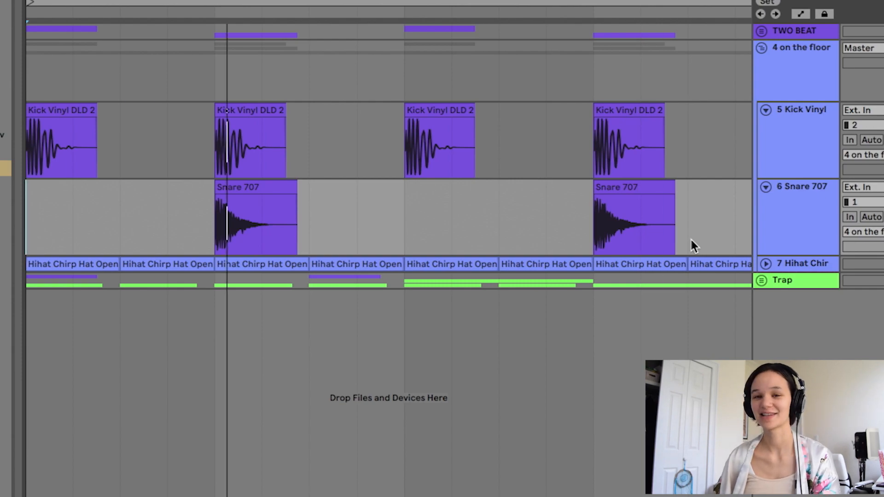
- Unfold the hi-hat track in the 4 on the floor group to show its clips
{"action": "left_click", "coordinate": [766, 263]}
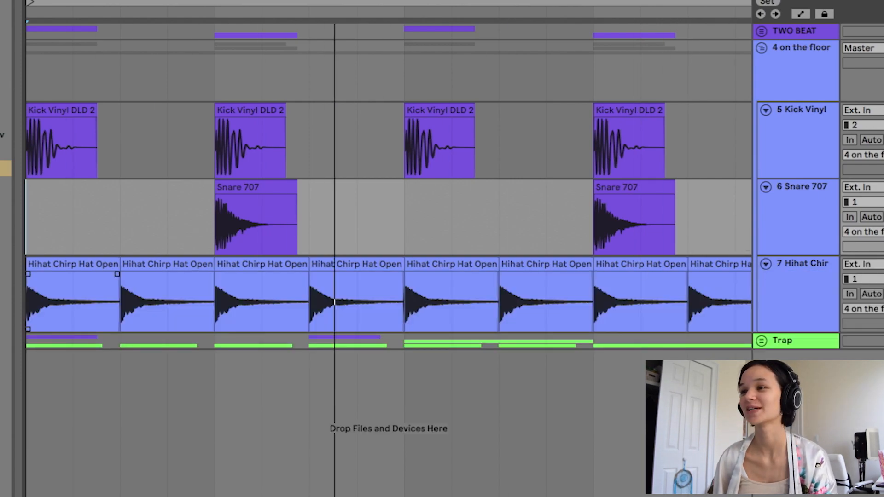
{"action": "right_click", "coordinate": [40, 250]}
{"action": "left_click", "coordinate": [105, 442]}
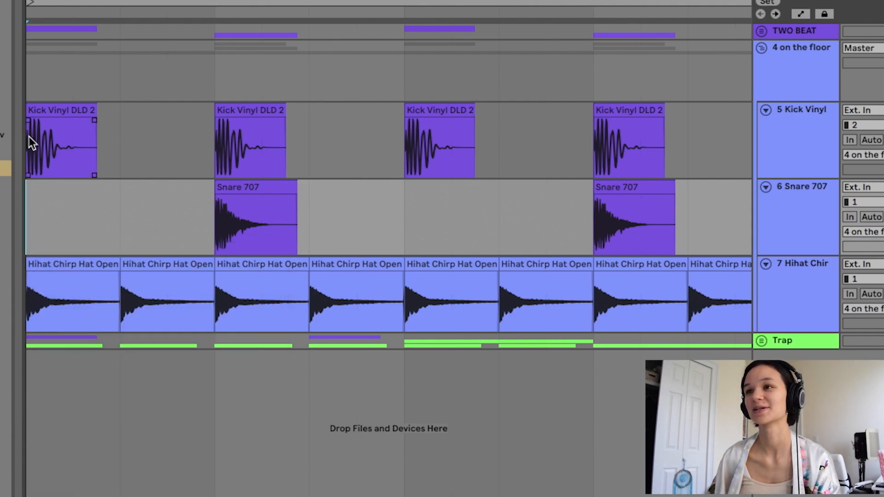
{"action": "left_click_drag", "start_coordinate": [27, 233], "coordinate": [231, 221]}
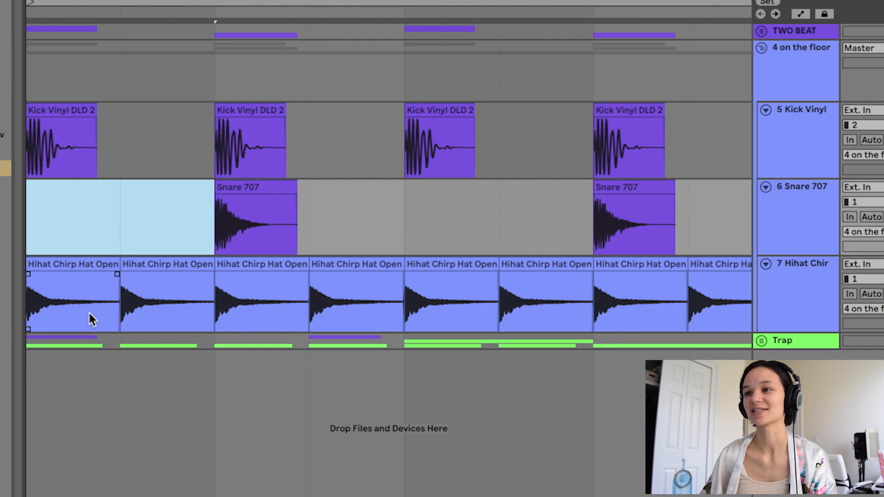
{"action": "left_click", "coordinate": [98, 302]}
{"action": "right_click", "coordinate": [102, 307]}
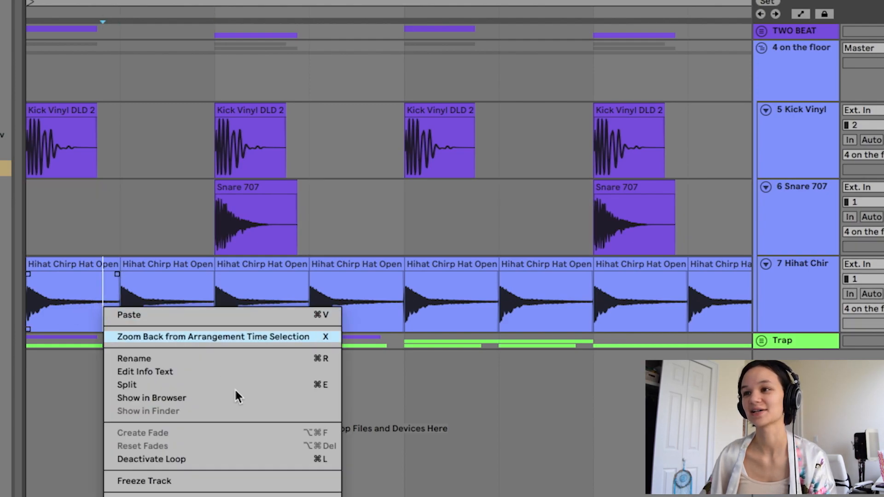
{"action": "left_click", "coordinate": [48, 245]}
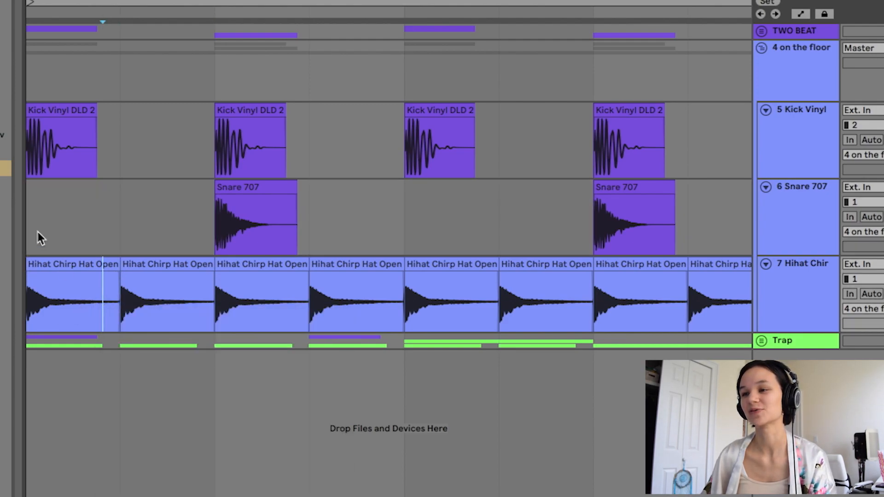
- Delete every hi-hat clip after the first one in the 4 on the floor pattern
{"action": "left_click", "coordinate": [26, 310]}
{"action": "left_click_drag", "start_coordinate": [125, 310], "coordinate": [745, 317]}
{"action": "key", "text": "Delete"}
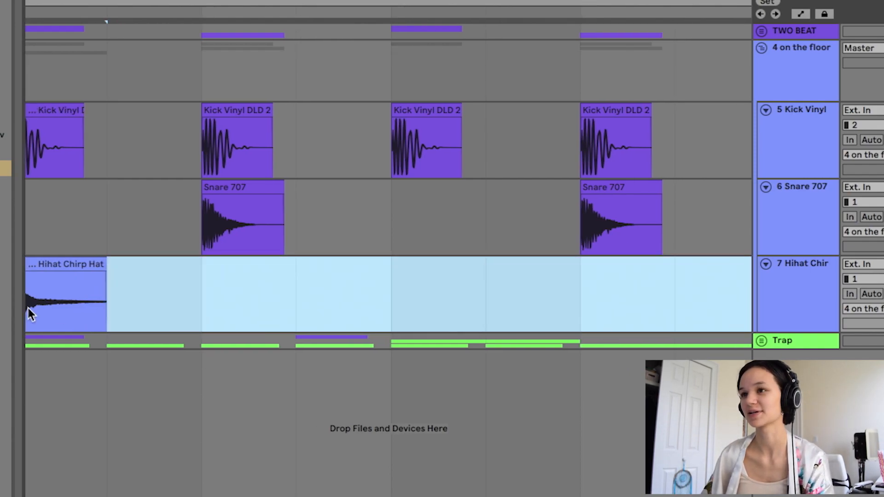
- Duplicate the first open hi-hat clip onto every remaining half beat of the 4 on the floor bar
{"action": "left_click", "coordinate": [153, 306]}
{"action": "left_click", "coordinate": [103, 315]}
{"action": "key", "text": "ctrl+d"}
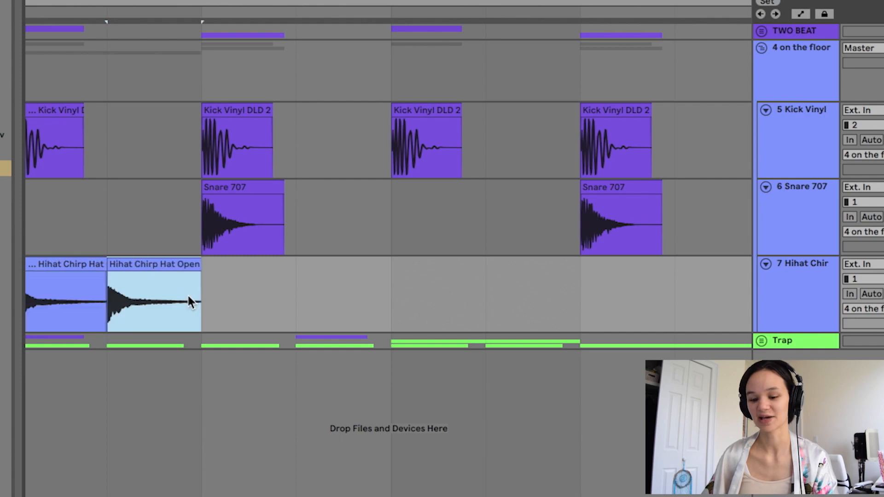
{"action": "key", "text": "ctrl+d"}
{"action": "key", "text": "ctrl+d"}
{"action": "key", "text": "ctrl+d"}
{"action": "key", "text": "ctrl+d"}
{"action": "key", "text": "ctrl+d"}
{"action": "scroll", "coordinate": [682, 310], "scroll_direction": "right", "scroll_amount": 3}
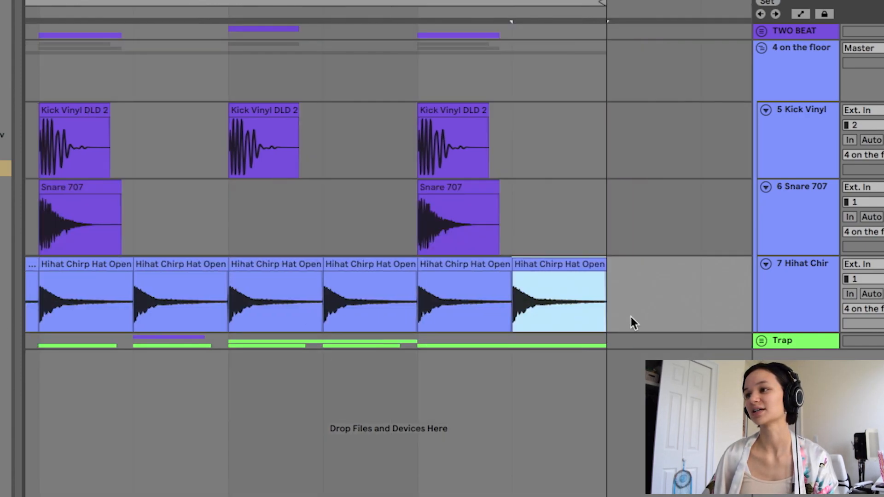
{"action": "scroll", "coordinate": [682, 310], "scroll_direction": "left", "scroll_amount": 4}
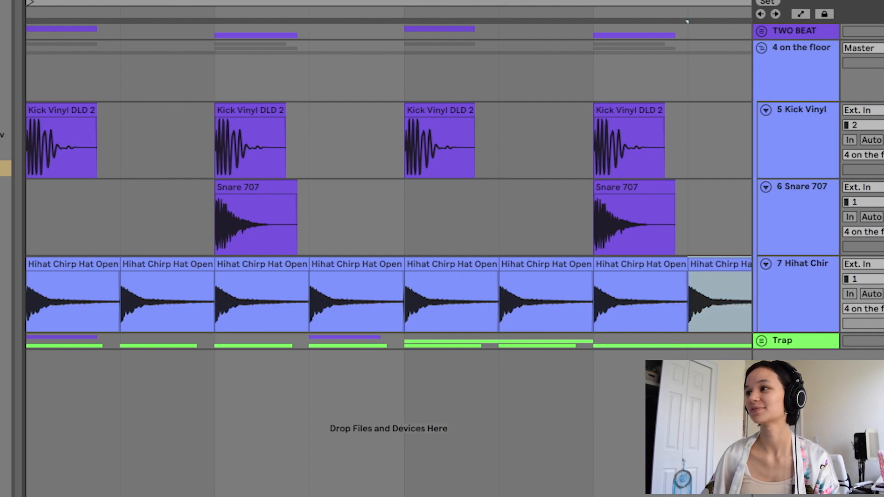
- Play the rebuilt 4 on the floor pattern from the start of the bar
{"action": "left_click", "coordinate": [36, 87]}
{"action": "key", "text": "space"}
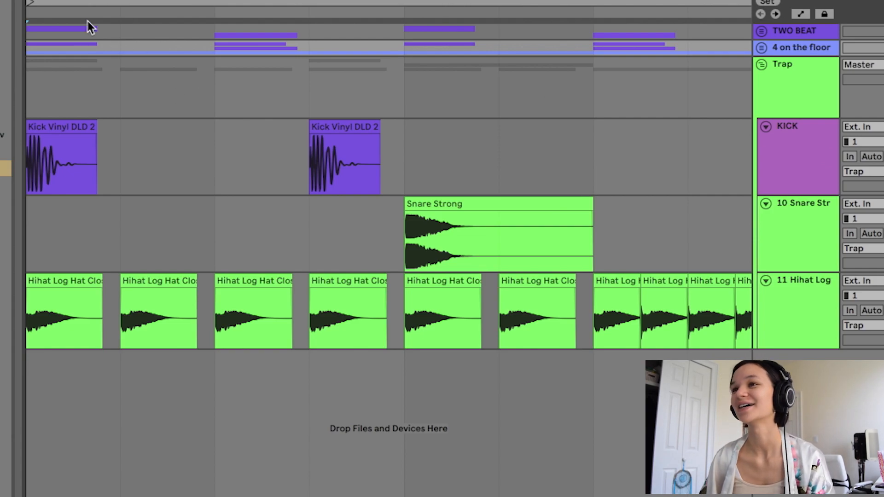
- Fold the snare and hi-hat tracks of the Trap group and play its pattern from the start of the bar
{"action": "left_click", "coordinate": [766, 203]}
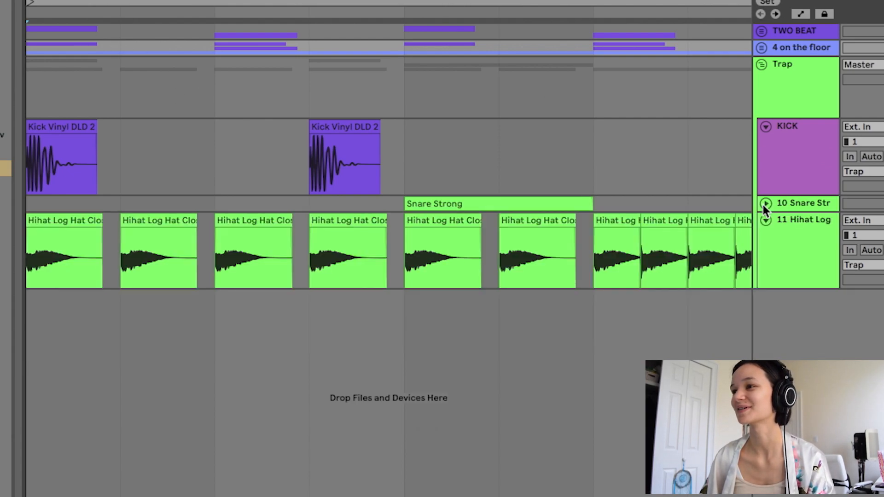
{"action": "left_click", "coordinate": [766, 220]}
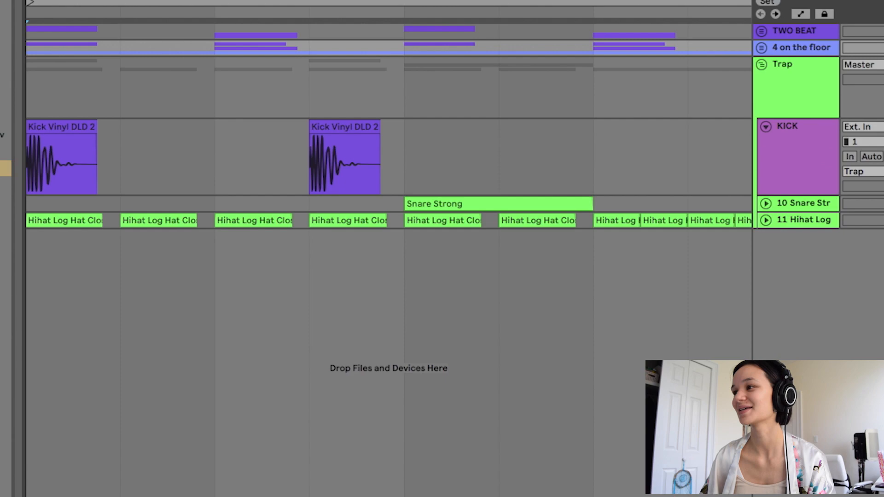
{"action": "key", "text": "space"}
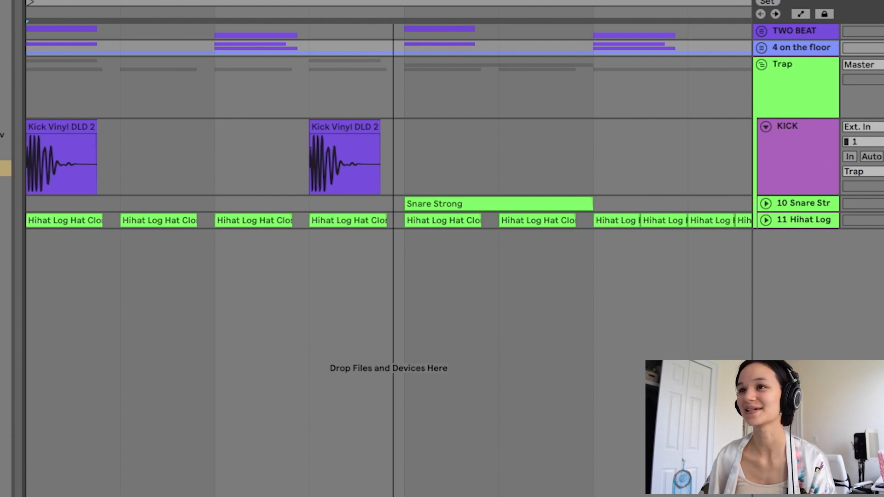
{"action": "key", "text": "minus"}
{"action": "left_click", "coordinate": [338, 160]}
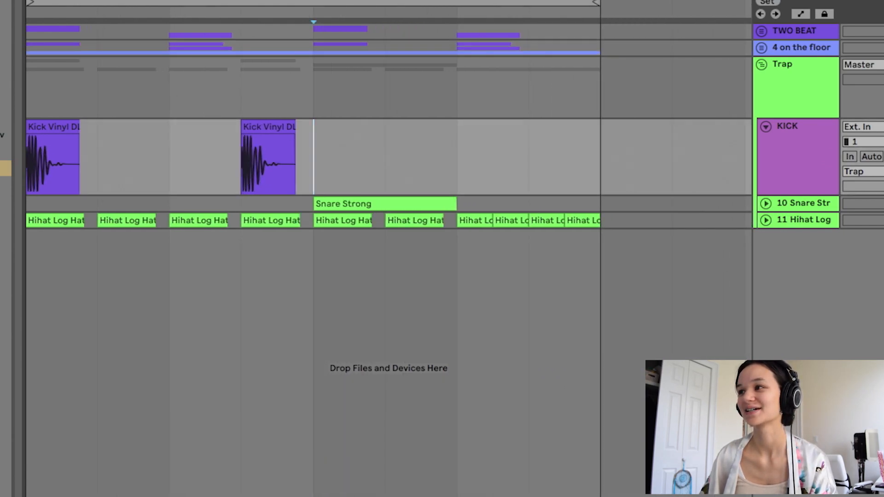
{"action": "left_click", "coordinate": [27, 173]}
{"action": "key", "text": "space"}
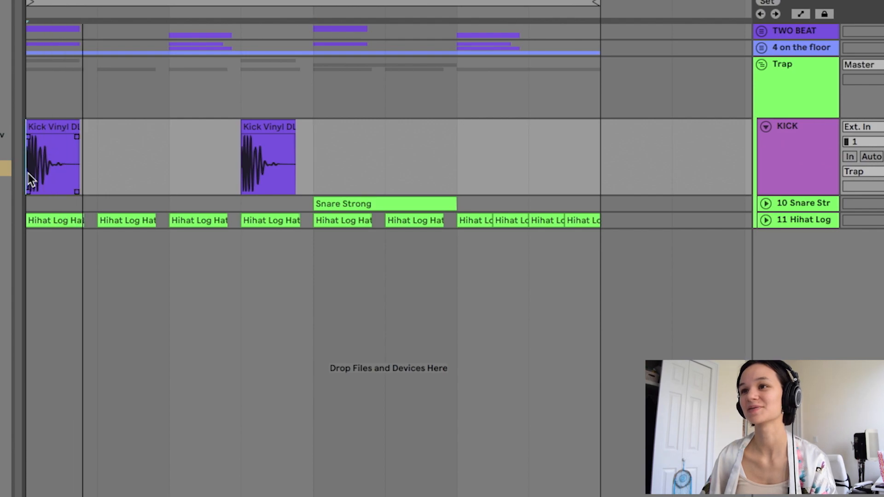
- Examine where the two Kick Vinyl clips of the Trap pattern fall on the beat grid
{"action": "right_click", "coordinate": [217, 162]}
{"action": "key", "text": "Escape"}
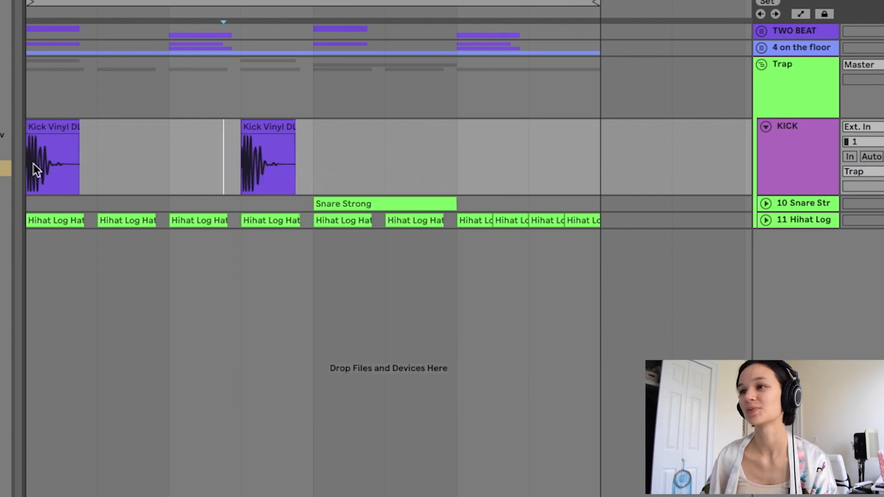
{"action": "left_click", "coordinate": [152, 162]}
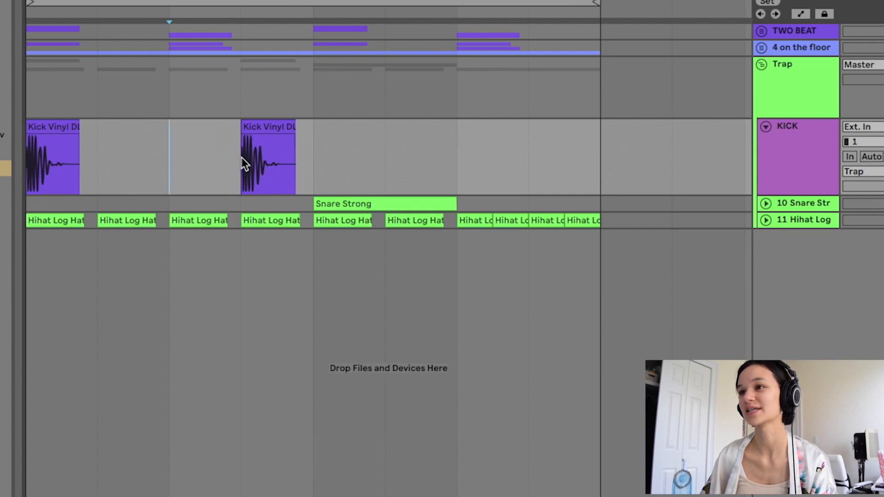
{"action": "left_click_drag", "start_coordinate": [240, 161], "coordinate": [325, 164]}
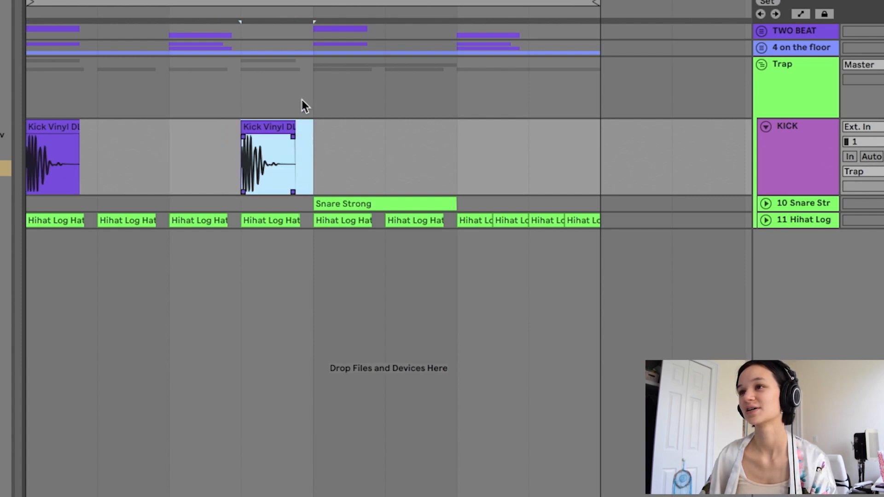
{"action": "left_click", "coordinate": [300, 166]}
{"action": "mouse_move", "coordinate": [300, 165]}
{"action": "left_mouse_down"}
{"action": "mouse_move", "coordinate": [182, 167]}
{"action": "mouse_move", "coordinate": [368, 164]}
{"action": "left_mouse_up"}
{"action": "left_click", "coordinate": [170, 167]}
{"action": "left_click", "coordinate": [283, 171]}
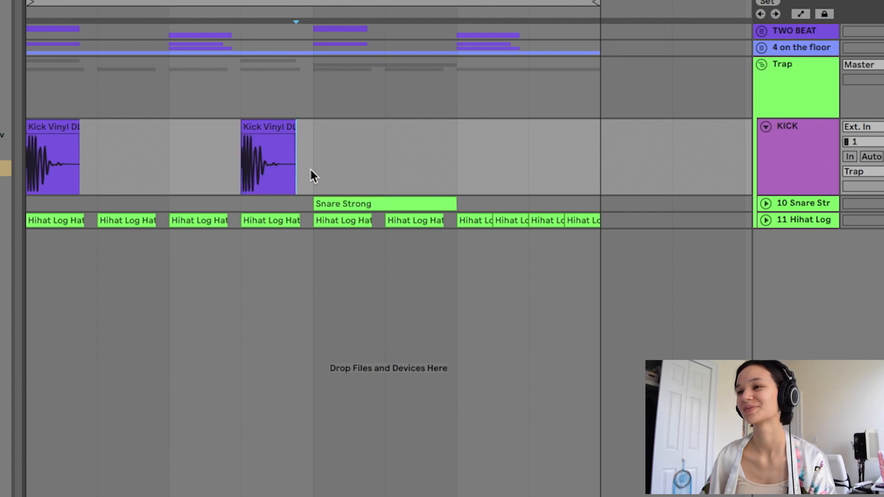
- Unfold the Trap group's snare track and highlight the Snare Strong clip on beat 3 and the kick half a beat before it
{"action": "left_click", "coordinate": [765, 204]}
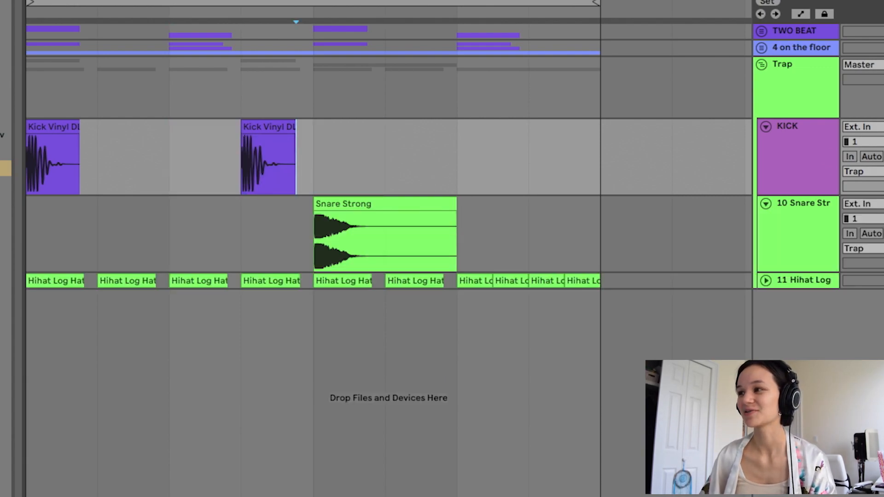
{"action": "left_click", "coordinate": [83, 231]}
{"action": "left_click", "coordinate": [50, 231]}
{"action": "left_click_drag", "start_coordinate": [457, 232], "coordinate": [365, 233]}
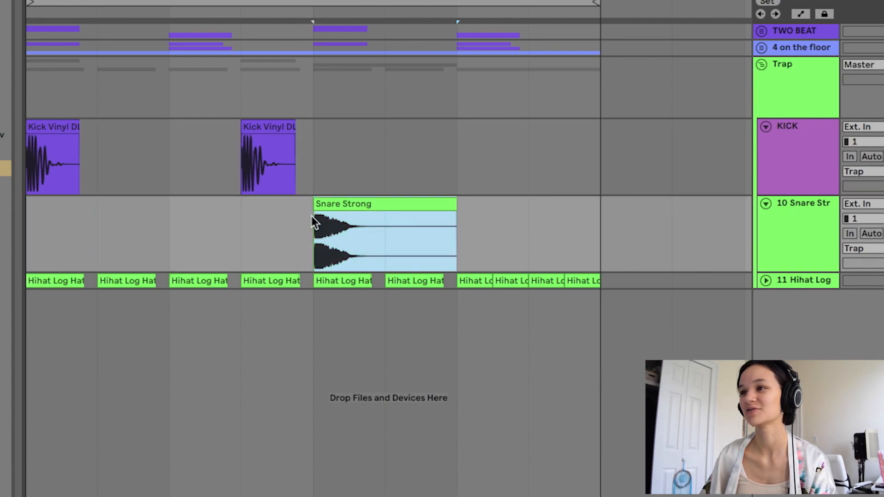
{"action": "left_click_drag", "start_coordinate": [339, 181], "coordinate": [242, 174]}
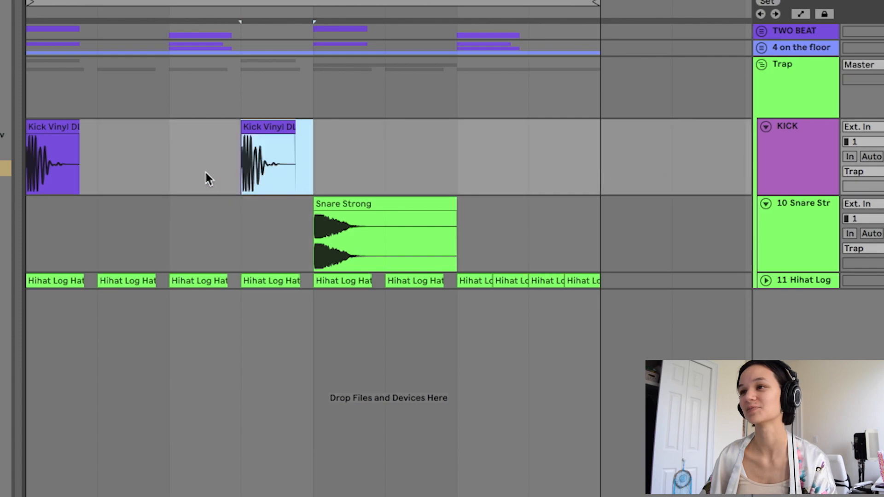
- Play the Trap pattern from the first kick with the snare clip in view, then stop playback
{"action": "left_click", "coordinate": [29, 177]}
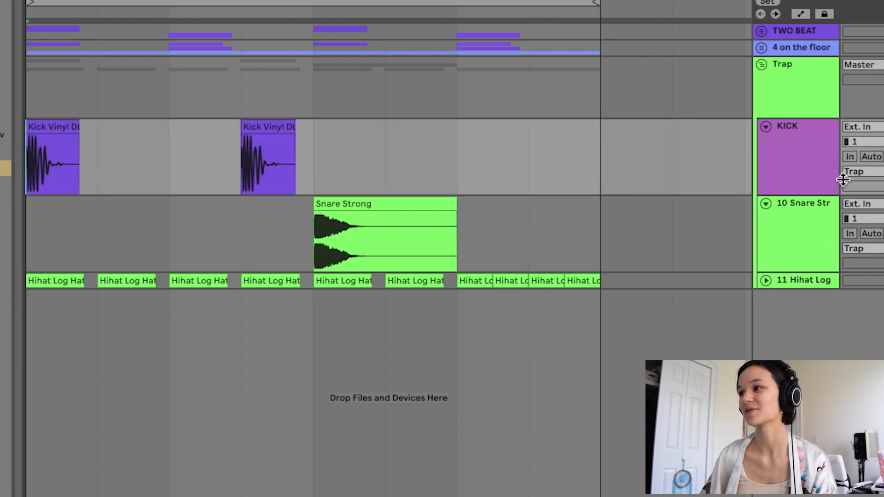
{"action": "key", "text": "space"}
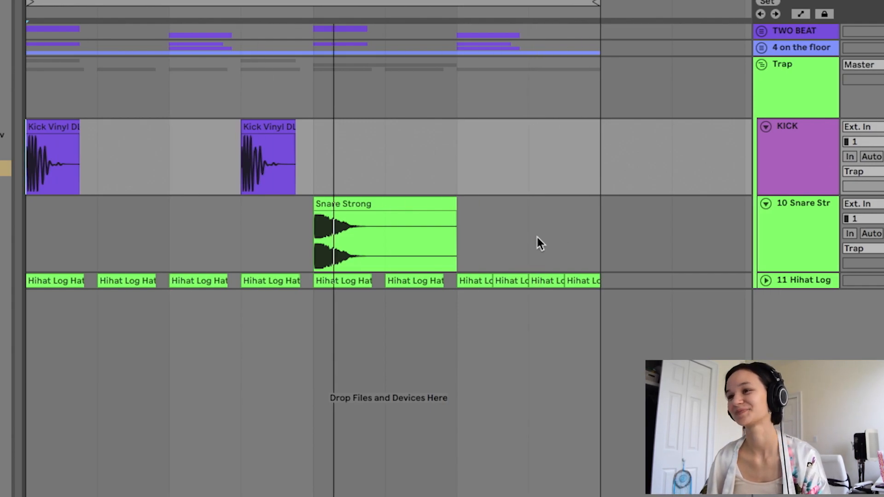
{"action": "key", "text": "space"}
- Duplicate the Trap pattern's kick and snare bar into a second bar and extend the loop over both bars
{"action": "left_click_drag", "start_coordinate": [602, 234], "coordinate": [0, 157]}
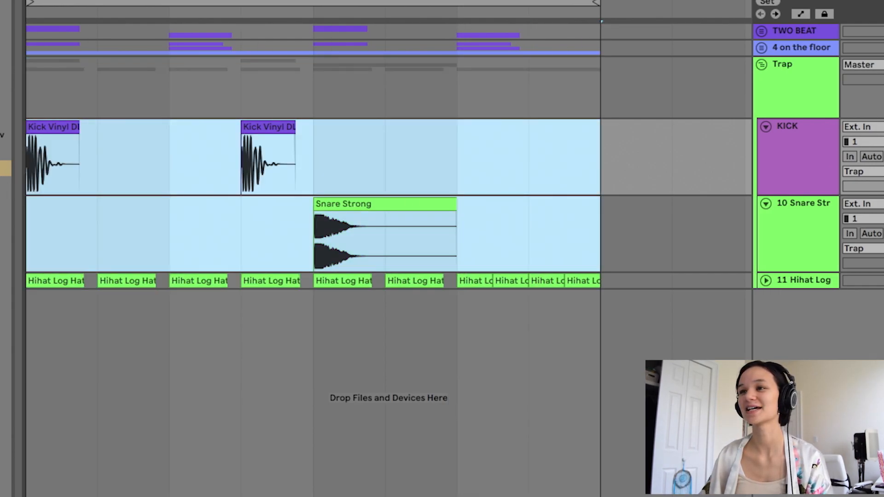
{"action": "right_click", "coordinate": [485, 174]}
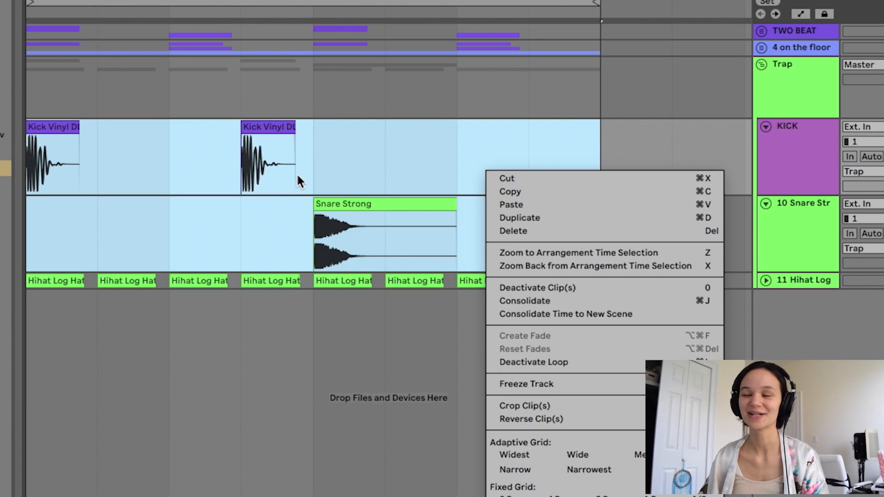
{"action": "left_click", "coordinate": [29, 155]}
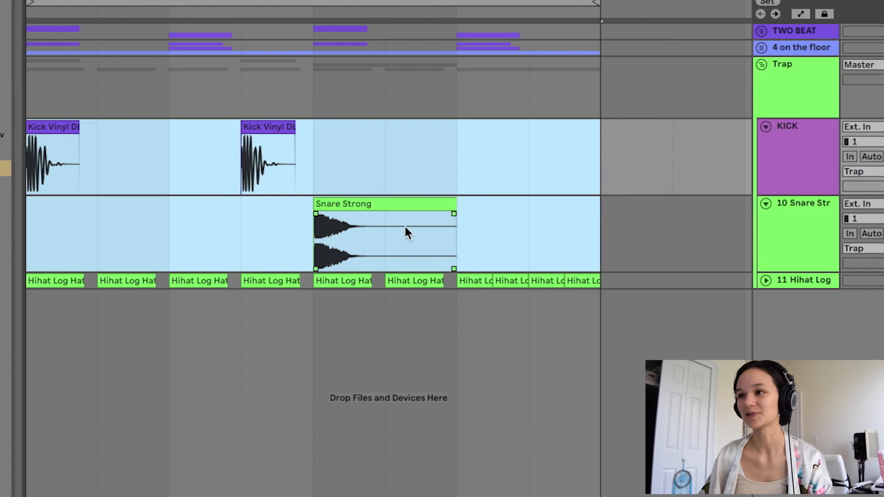
{"action": "key", "text": "minus"}
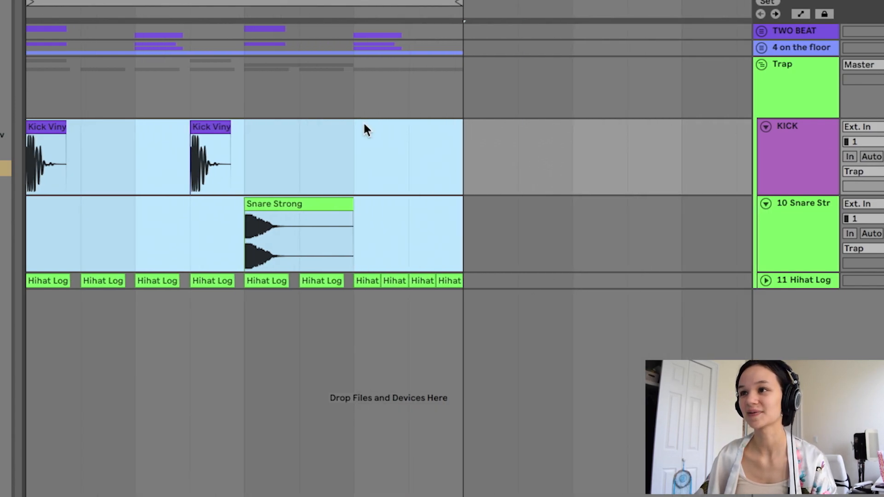
{"action": "key", "text": "super+d"}
{"action": "left_click_drag", "start_coordinate": [165, 3], "coordinate": [603, 5]}
{"action": "left_click_drag", "start_coordinate": [297, 2], "coordinate": [422, 1]}
- Copy the second bar's second kick onto beat 4 and shift the copy half a beat later
{"action": "left_click", "coordinate": [524, 235]}
{"action": "left_click_drag", "start_coordinate": [441, 163], "coordinate": [572, 165]}
{"action": "key", "text": "super+d"}
{"action": "left_click", "coordinate": [623, 141]}
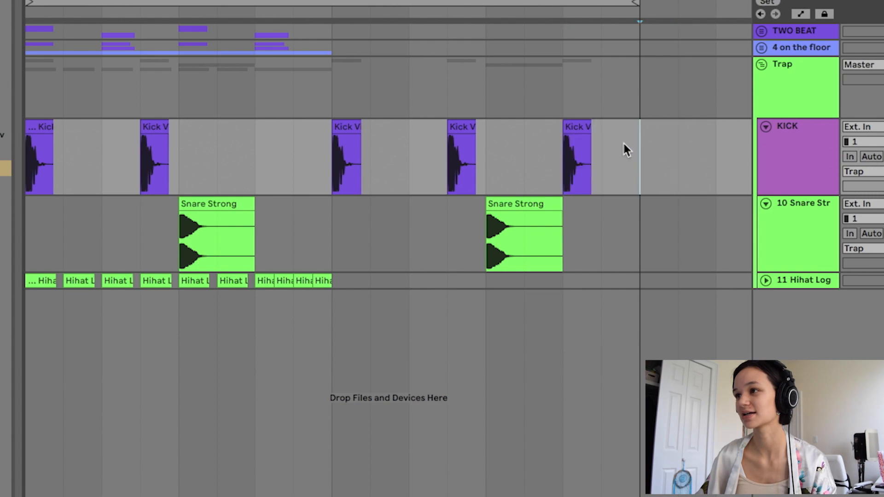
{"action": "left_click_drag", "start_coordinate": [572, 123], "coordinate": [622, 126]}
- Play the two-bar Trap pattern from the start and highlight the kick and snare clips of the second bar
{"action": "left_click", "coordinate": [33, 161]}
{"action": "key", "text": "space"}
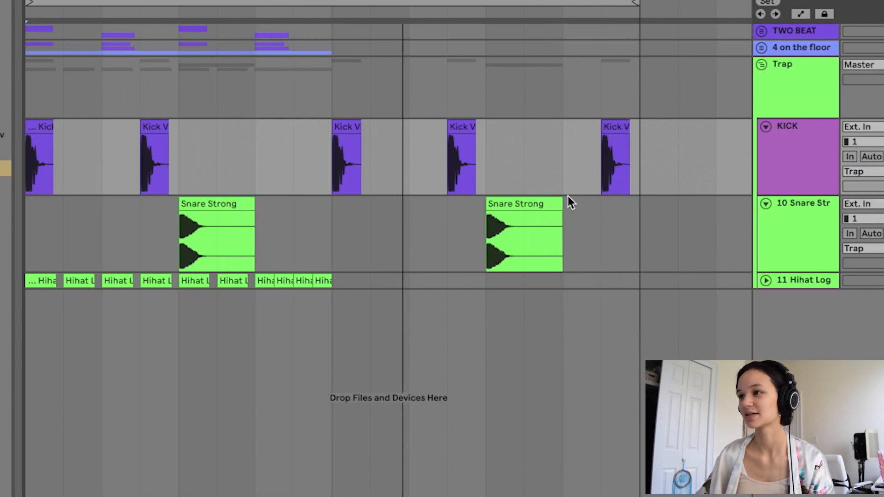
{"action": "left_click_drag", "start_coordinate": [555, 161], "coordinate": [638, 213]}
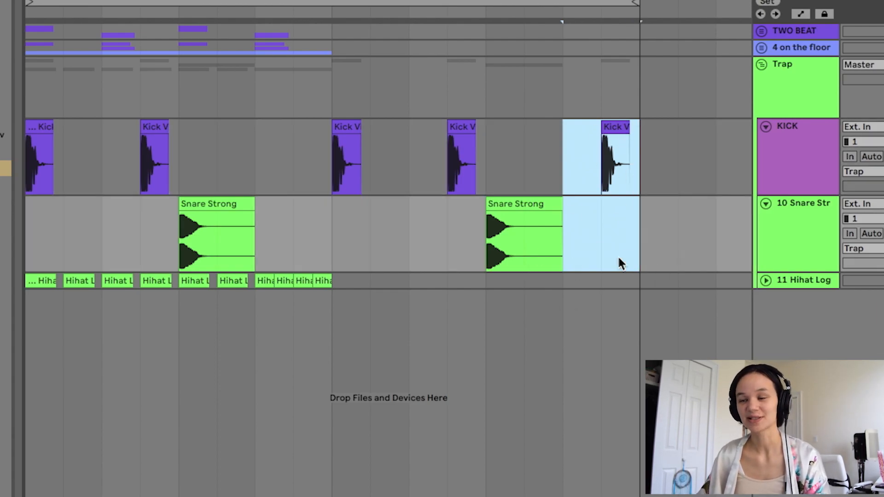
{"action": "left_click_drag", "start_coordinate": [605, 261], "coordinate": [361, 148]}
- Undo the second bar of kick and snare clips and the loop extension in the Trap pattern
{"action": "key", "text": "z"}
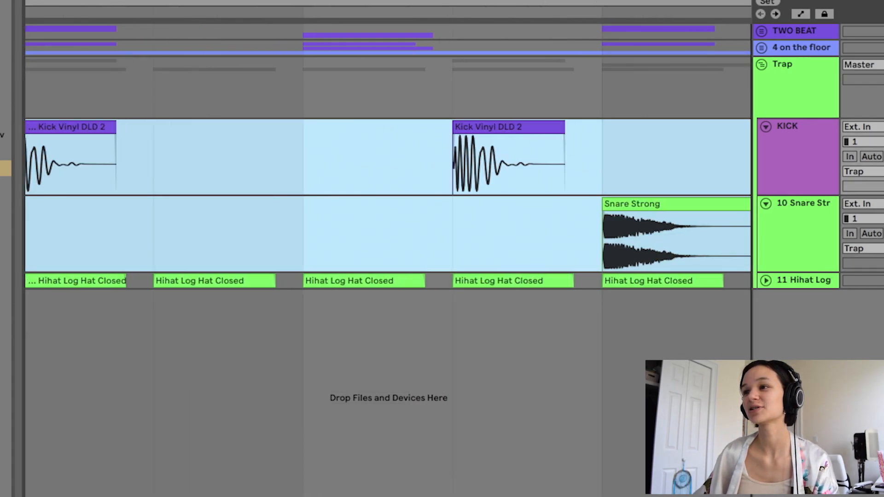
{"action": "left_click_drag", "start_coordinate": [85, 10], "coordinate": [85, 1]}
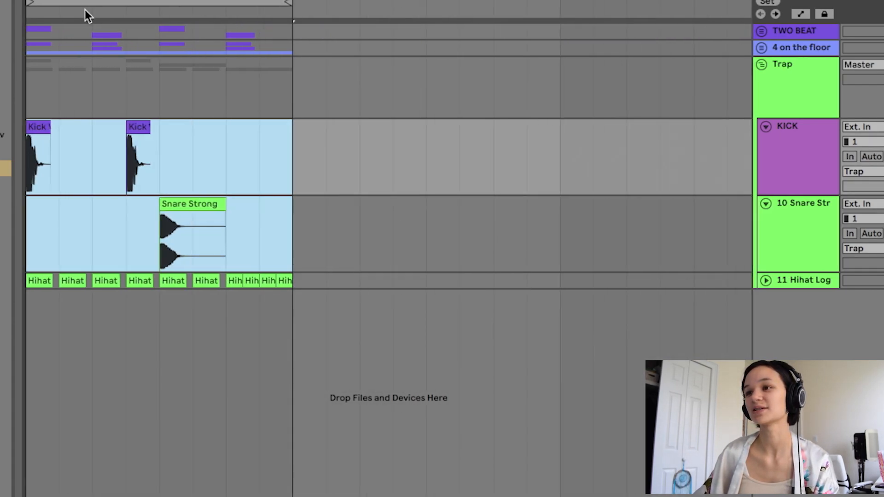
- Unfold the hi-hat track in the Trap group and select the four short closed hi-hat clips on beat 4
{"action": "left_click", "coordinate": [765, 280]}
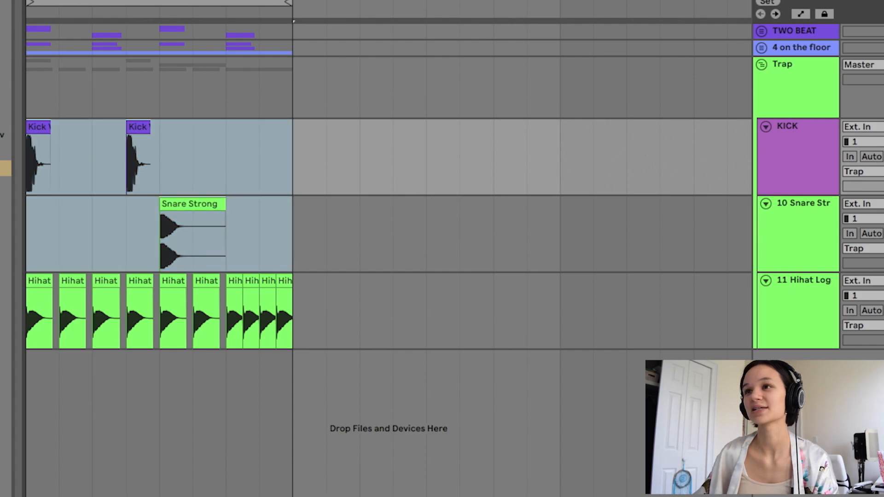
{"action": "left_click_drag", "start_coordinate": [241, 10], "coordinate": [734, 313]}
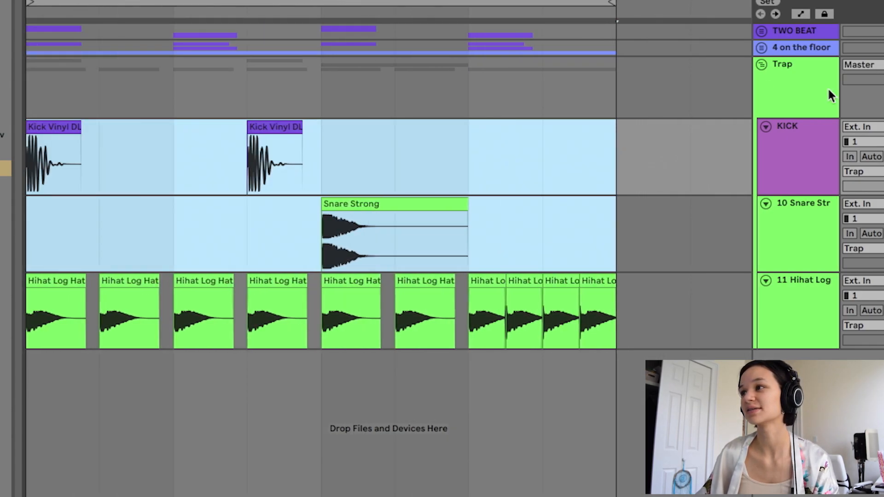
{"action": "left_click", "coordinate": [787, 50]}
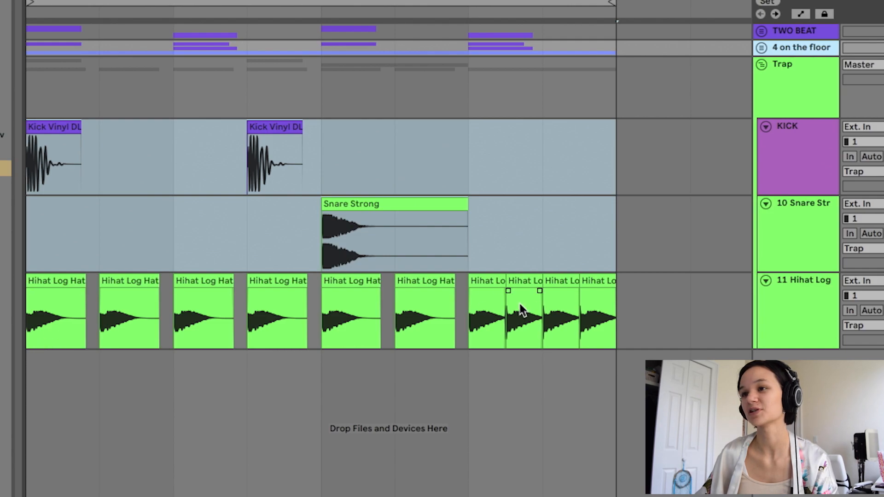
{"action": "left_click", "coordinate": [516, 323]}
{"action": "left_click_drag", "start_coordinate": [462, 314], "coordinate": [607, 323]}
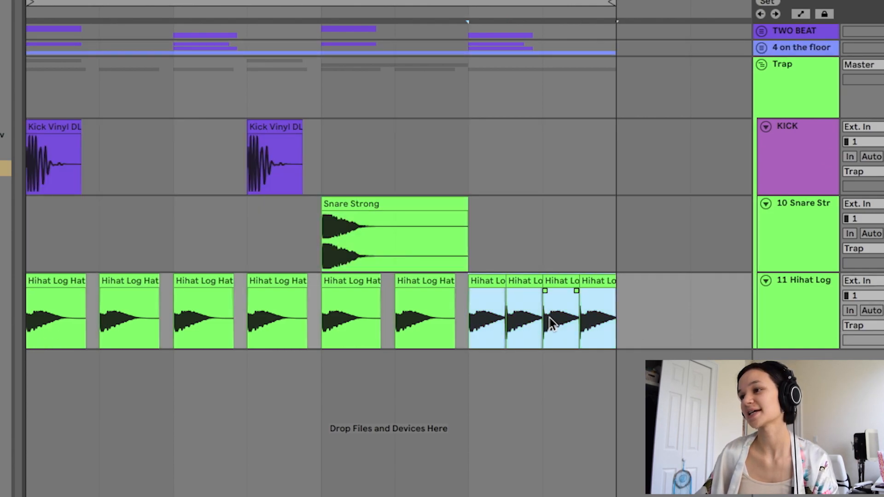
- Set the arrangement grid to 1/16 and select the short hi-hat clips on beat 4 of the Trap pattern
{"action": "right_click", "coordinate": [499, 251]}
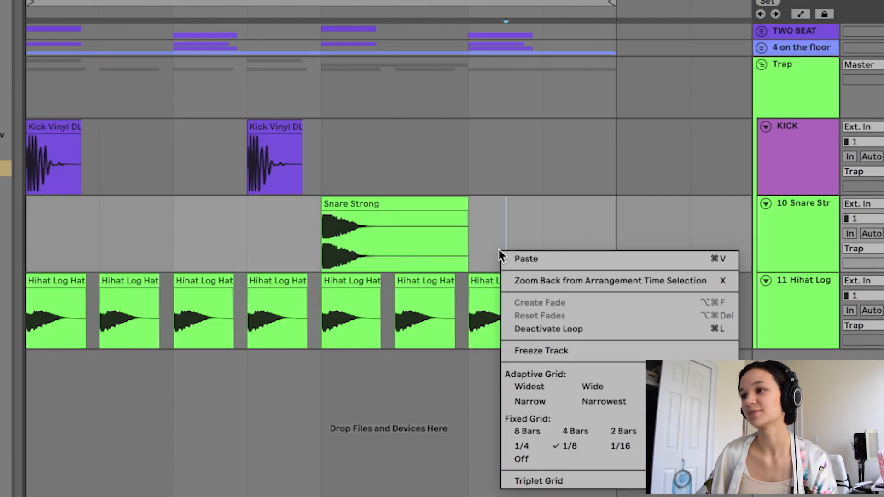
{"action": "left_click", "coordinate": [575, 433]}
{"action": "left_click_drag", "start_coordinate": [463, 321], "coordinate": [638, 322]}
{"action": "left_click", "coordinate": [550, 324]}
{"action": "right_click", "coordinate": [476, 313]}
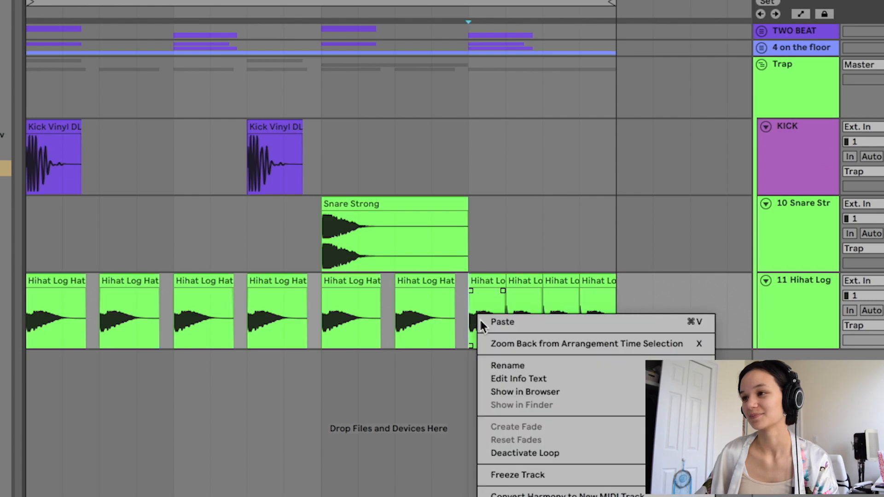
{"action": "left_click", "coordinate": [445, 284]}
- Play the one-bar Trap pattern from the start, stop playback and single out the second short hi-hat clip on beat 4
{"action": "left_click", "coordinate": [510, 283]}
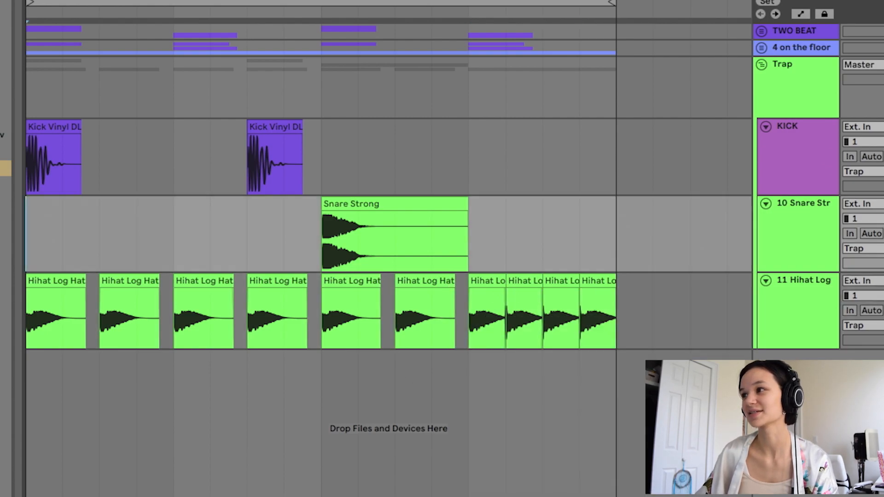
{"action": "key", "text": "space"}
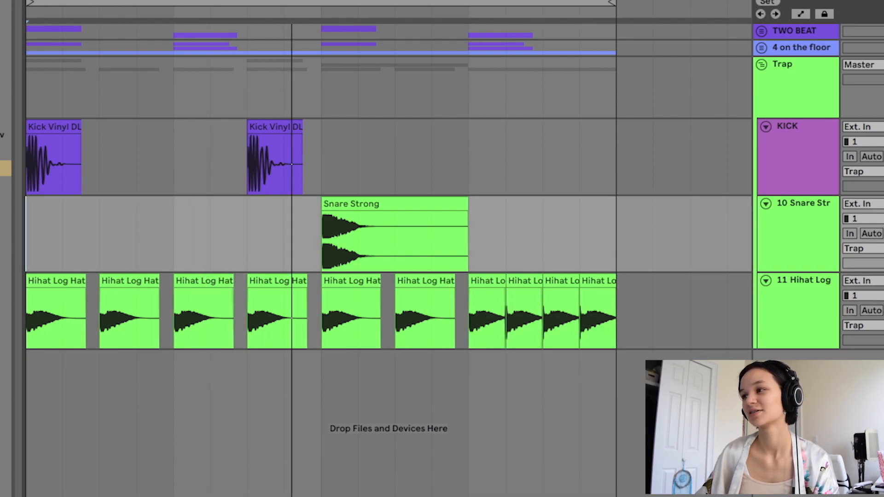
{"action": "left_click", "coordinate": [521, 288]}
{"action": "key", "text": "space"}
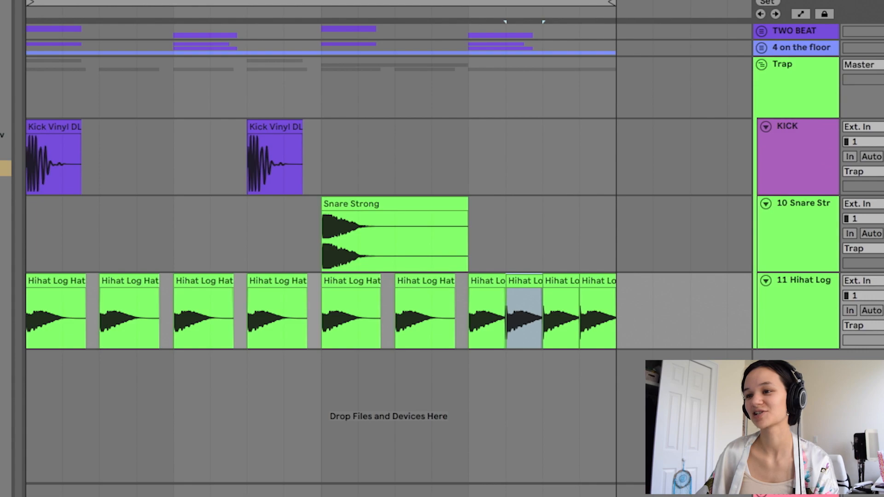
- Single out the third and fourth short hi-hat clips on beat 4, and replay the Trap pattern from the first kick
{"action": "left_click", "coordinate": [562, 285]}
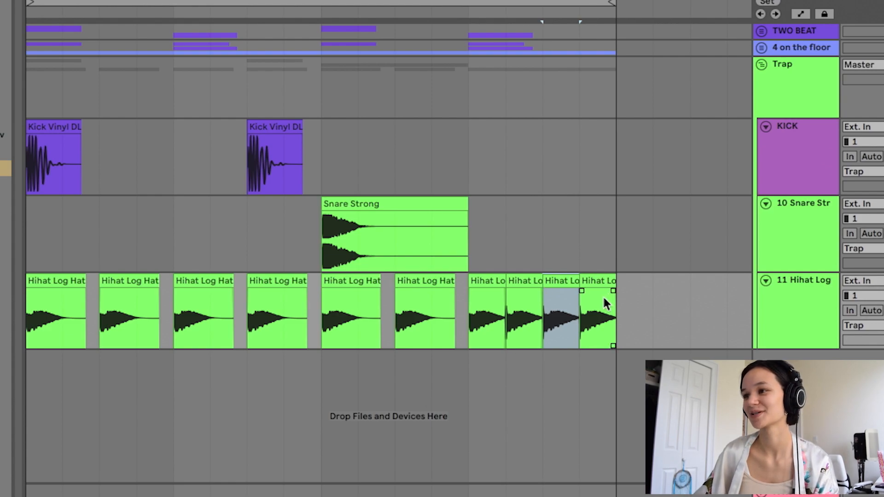
{"action": "left_click", "coordinate": [583, 286]}
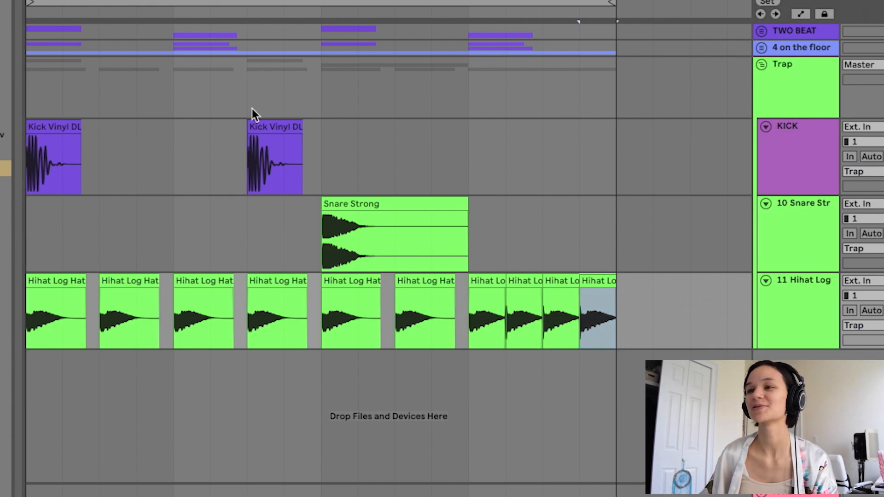
{"action": "left_click", "coordinate": [31, 168]}
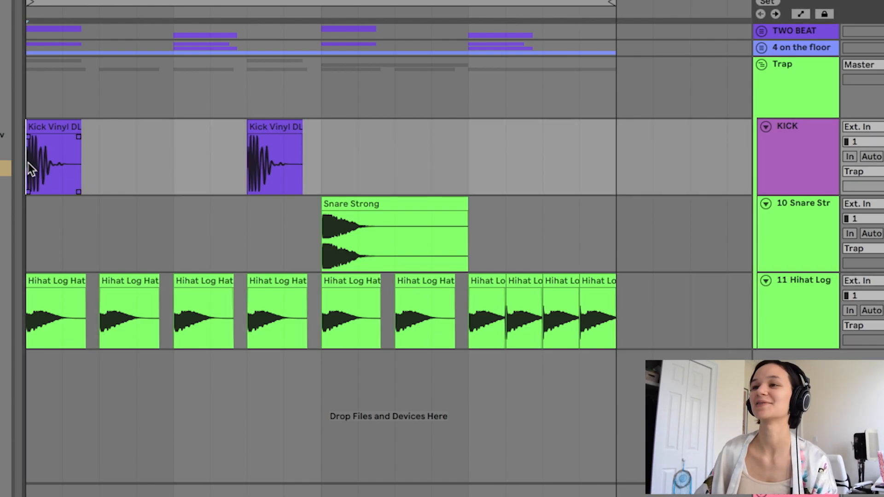
{"action": "key", "text": "space"}
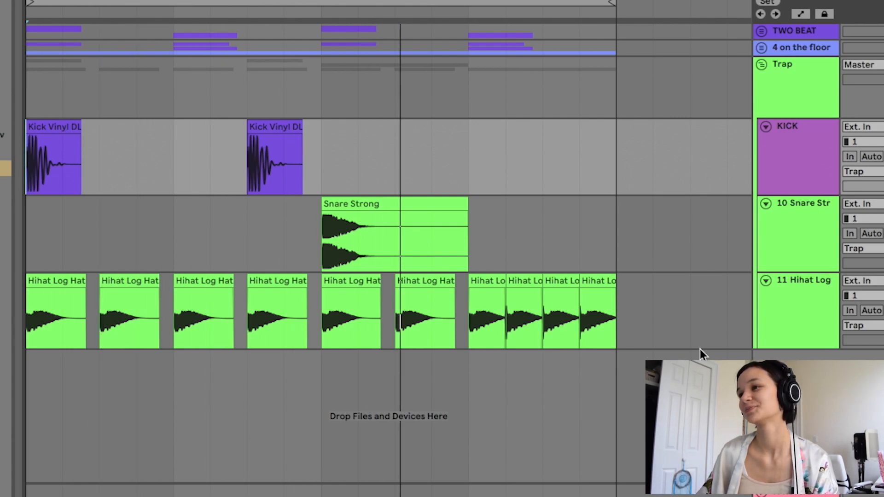